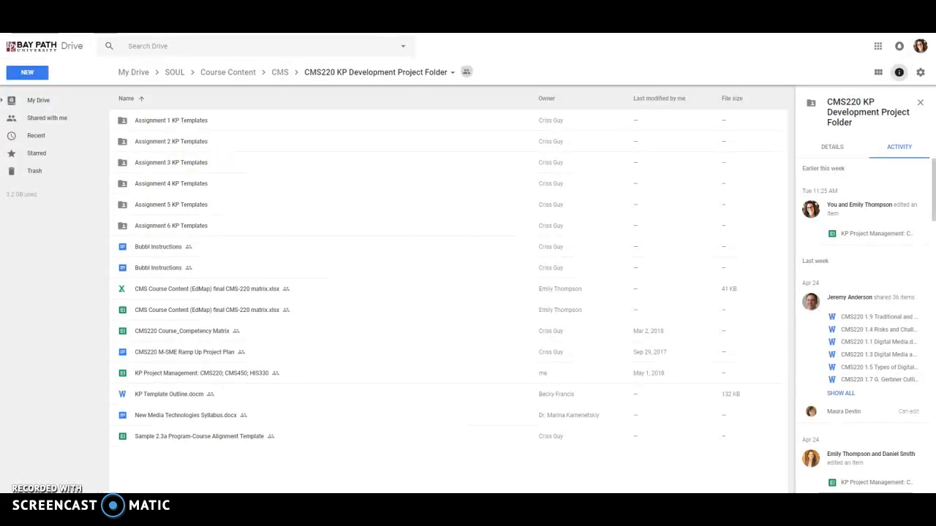
Search the Drive for "cms220" and open the CMS220 KP Development Project Folder.
click(257, 48)
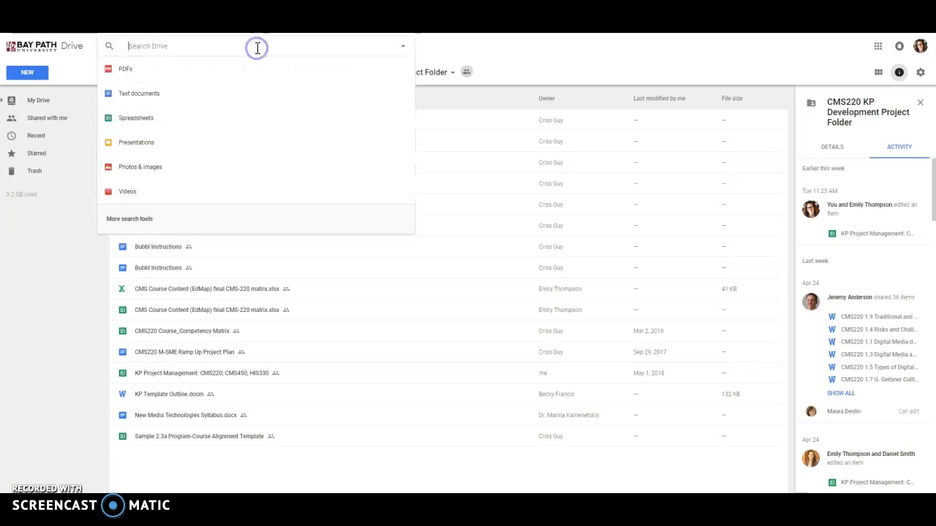
text(cms220)
key(Return)
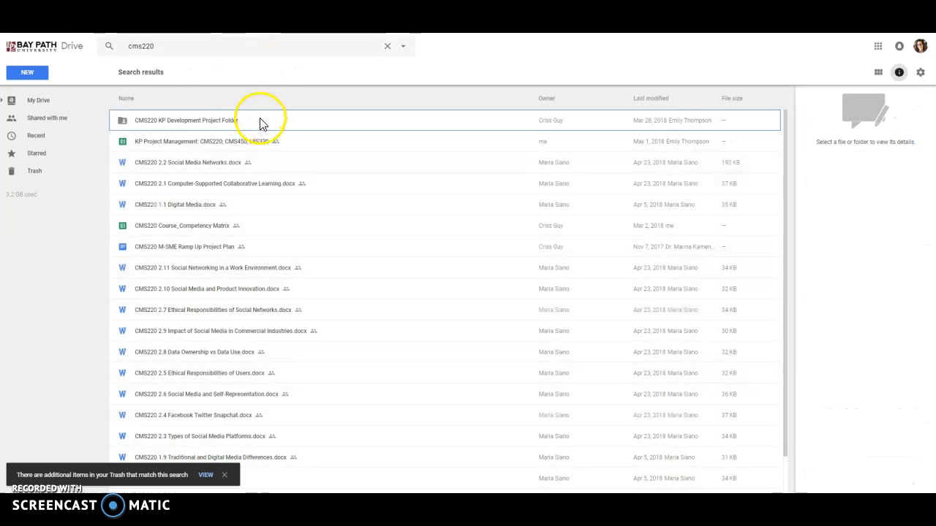
double_click(261, 123)
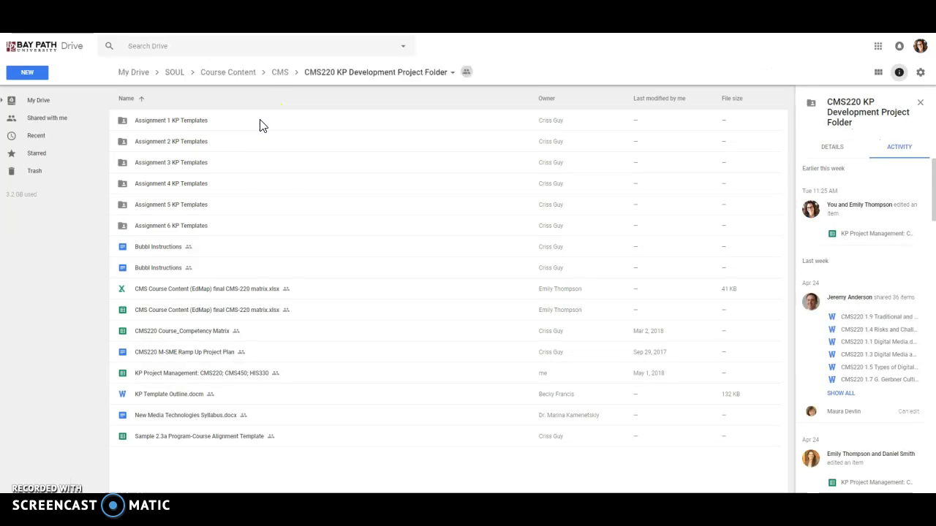
Look at the "KP Project Management: CMS220; CMS450; HIS330" spreadsheet and return to the project folder.
double_click(241, 374)
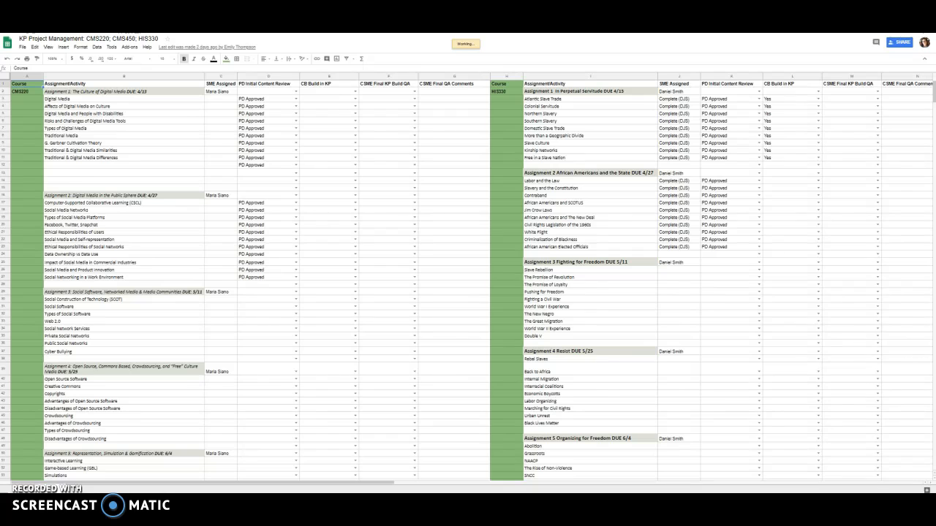
key(ctrl+shift+Tab)
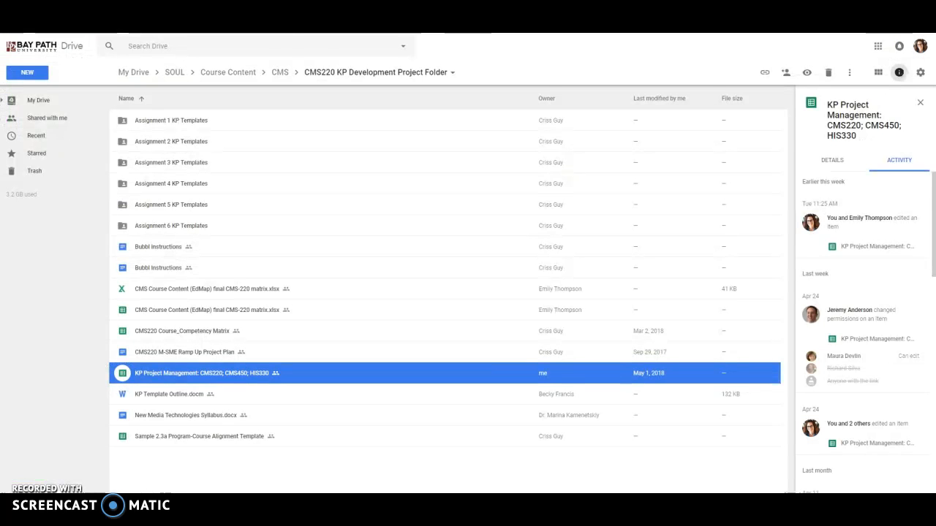
Open the Assignment 1 KP Templates folder and download "CMS220 1.2 Affects of Digital Media on Culture.docx".
click(263, 123)
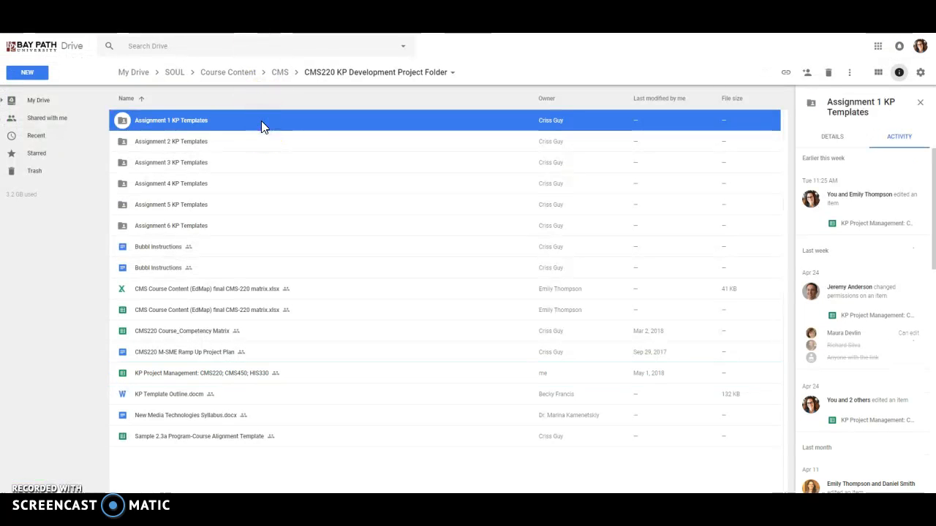
double_click(261, 120)
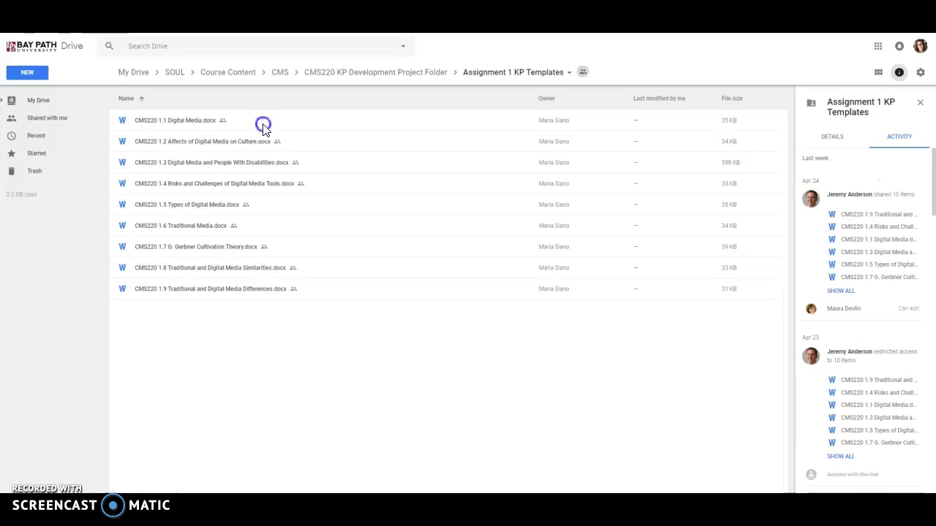
click(262, 125)
click(302, 147)
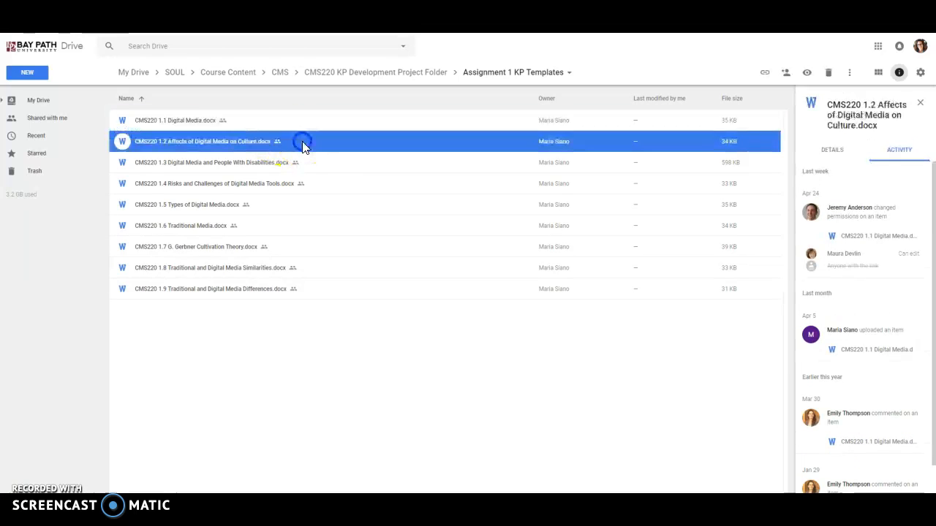
right_click(303, 145)
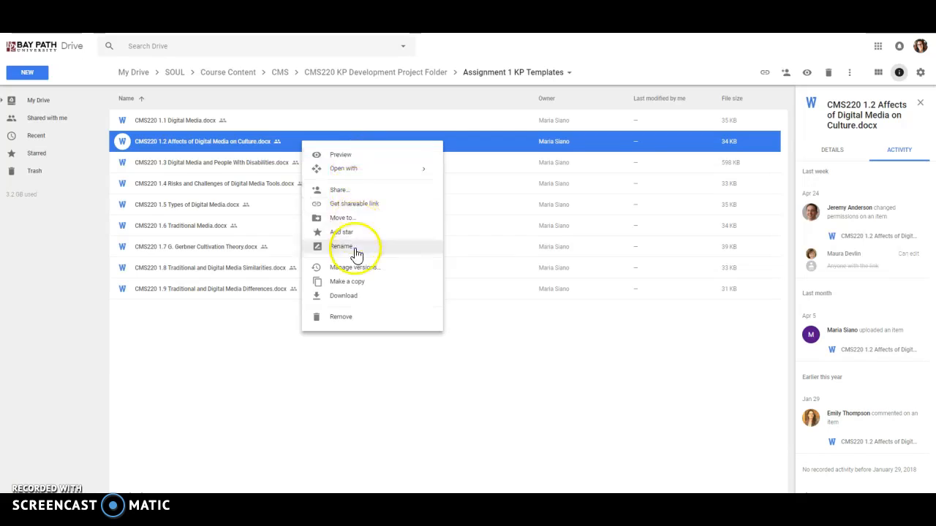
click(354, 294)
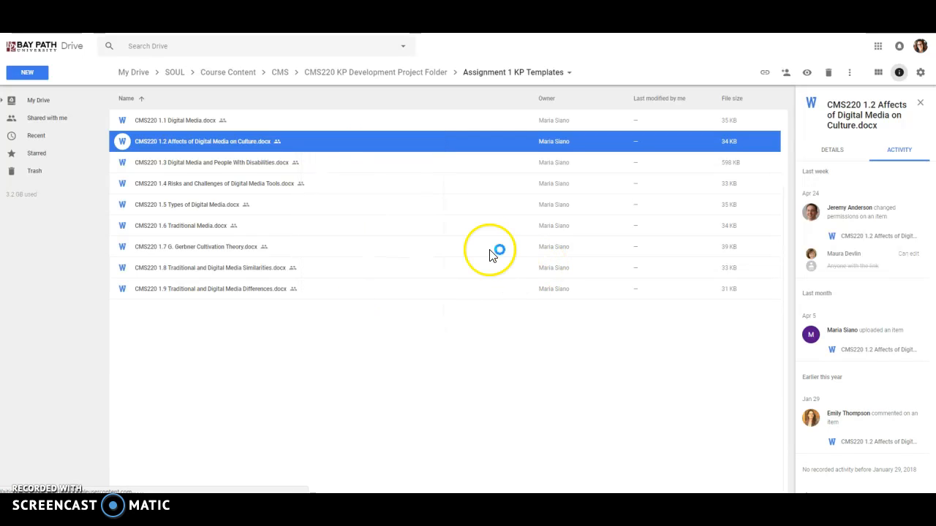
Switch to the Digital Media document in Word and examine its introduction, main learning content, licence citation, video block and comments.
click(143, 477)
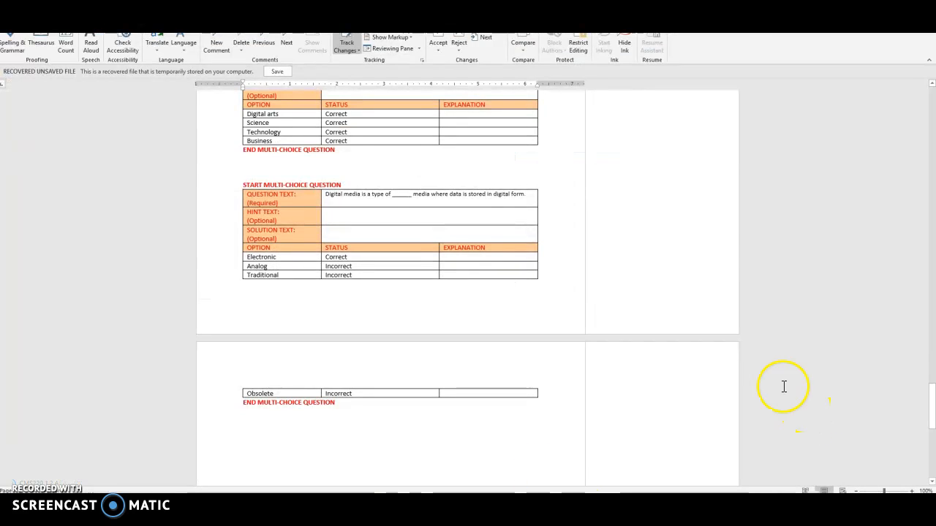
drag(933, 429, 933, 121)
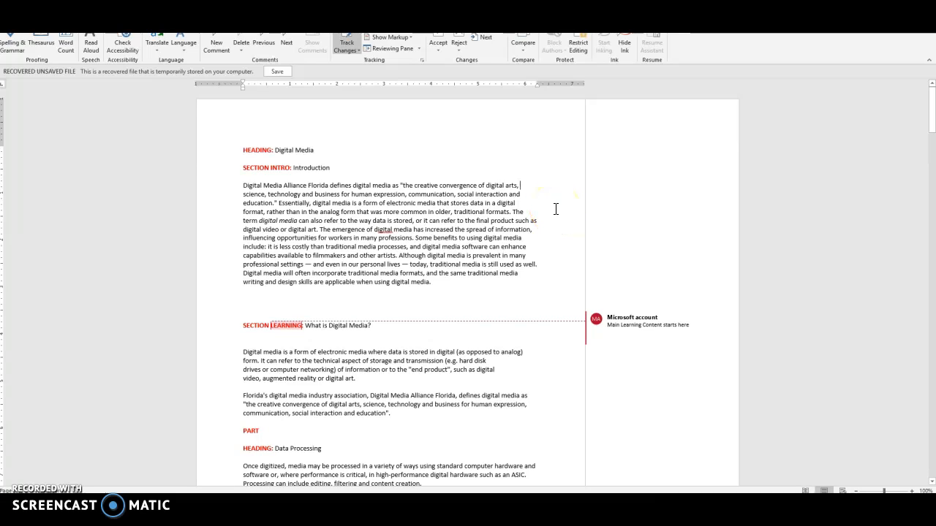
click(650, 317)
scroll(650, 328, down, 3)
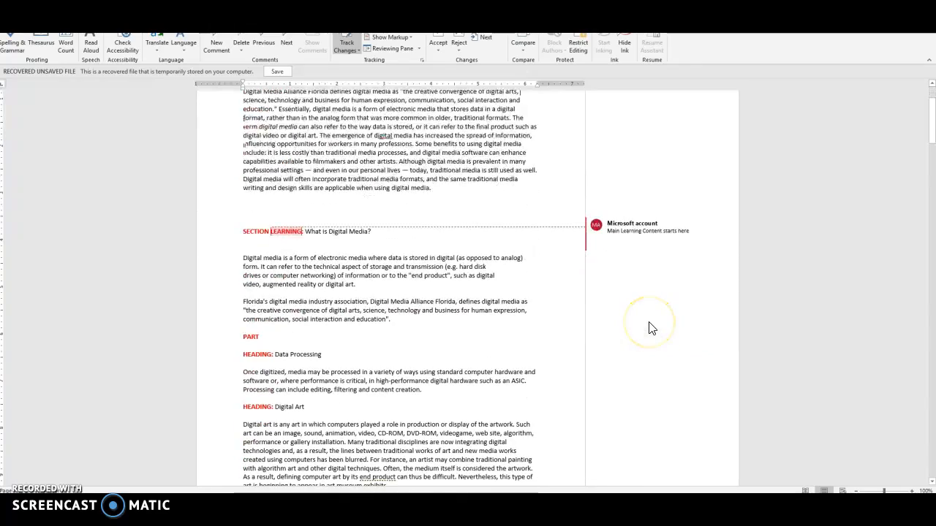
scroll(652, 328, down, 20)
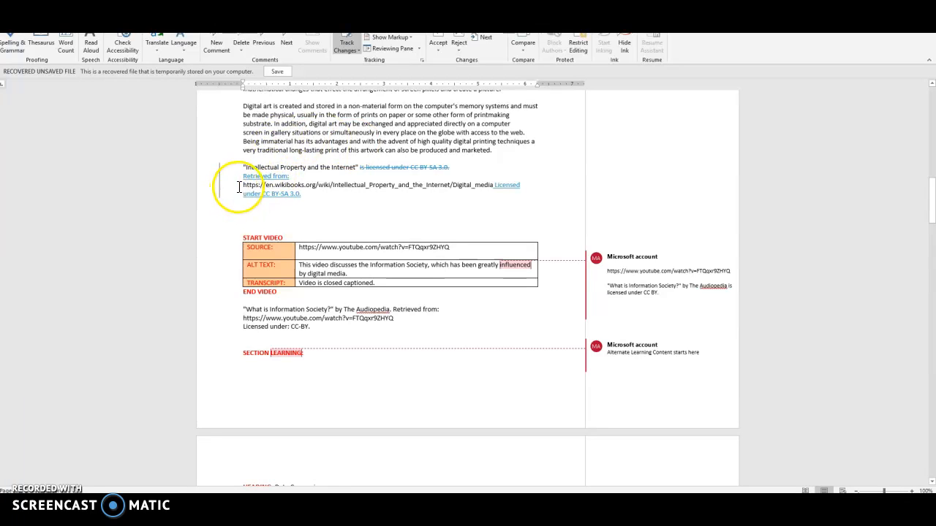
click(277, 196)
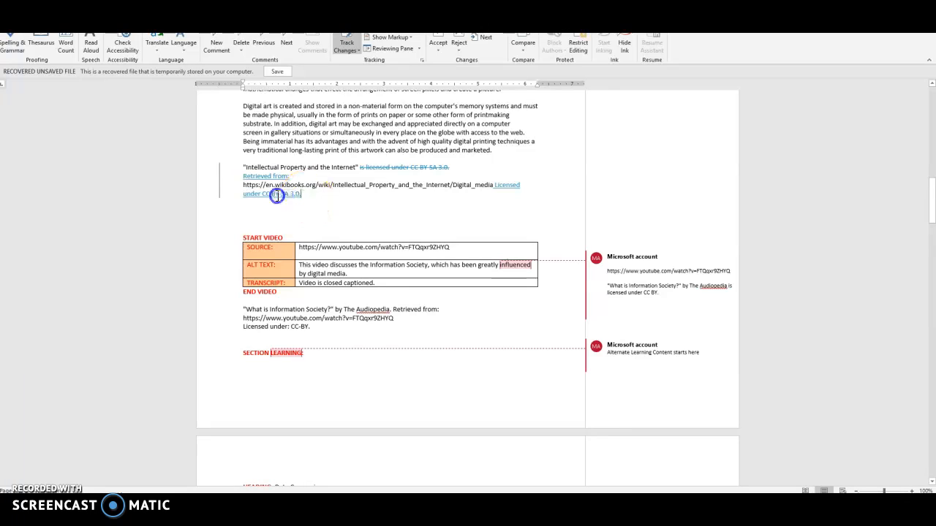
scroll(568, 226, down, 2)
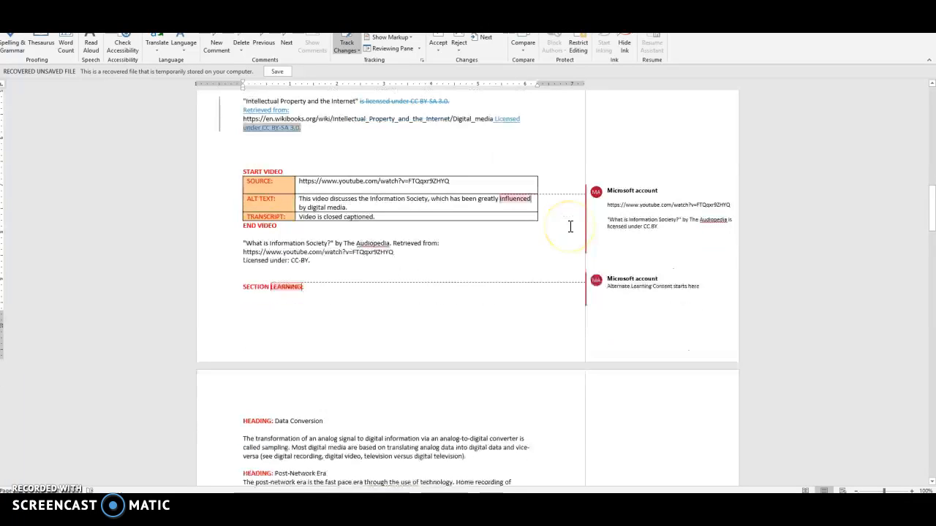
click(647, 215)
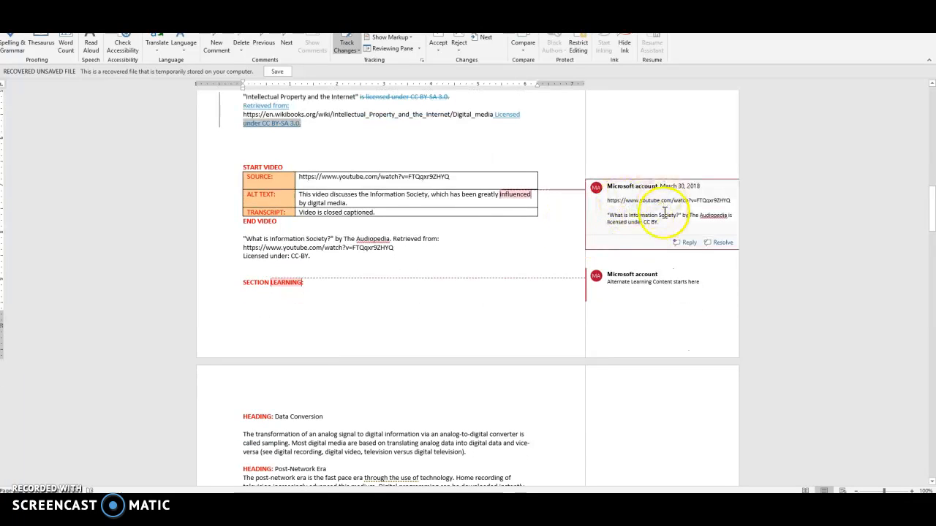
click(571, 276)
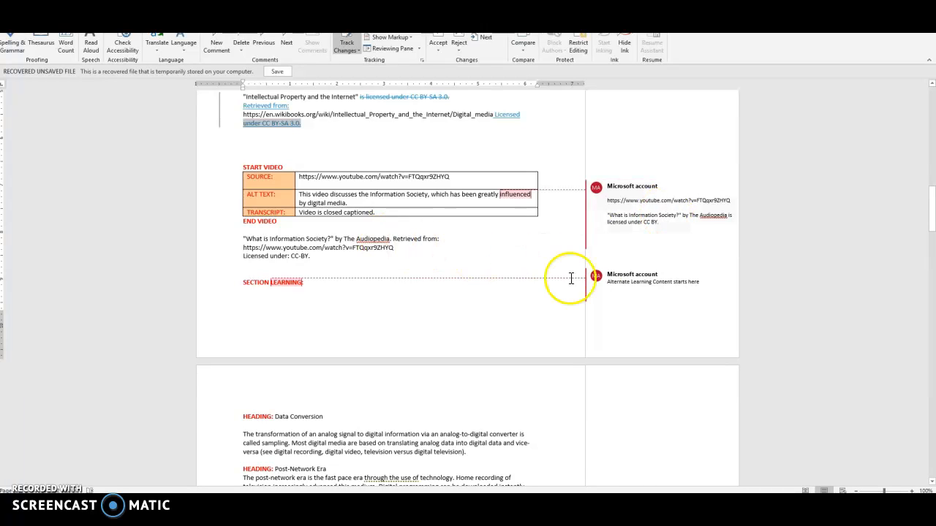
Examine the alternate learning content, its video citations, the section summary and the section questions of the Digital Media document.
scroll(593, 286, down, 8)
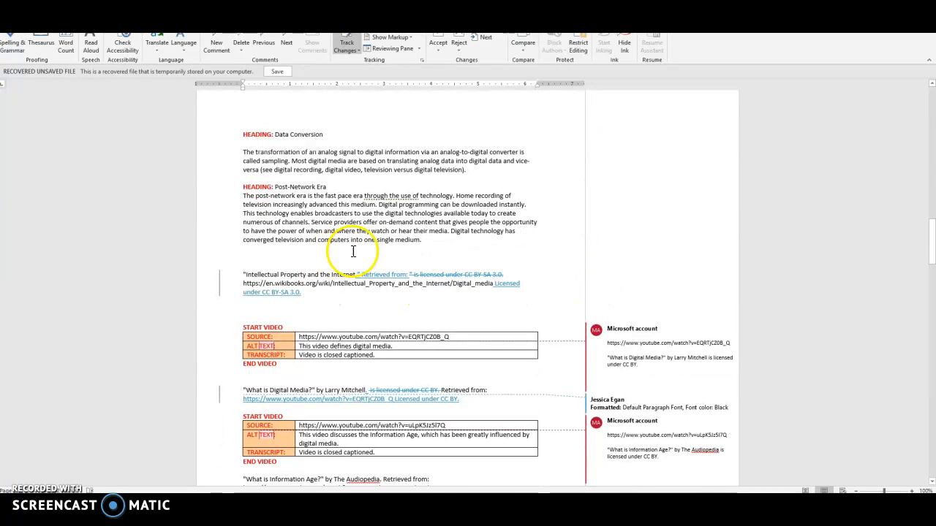
scroll(434, 261, down, 4)
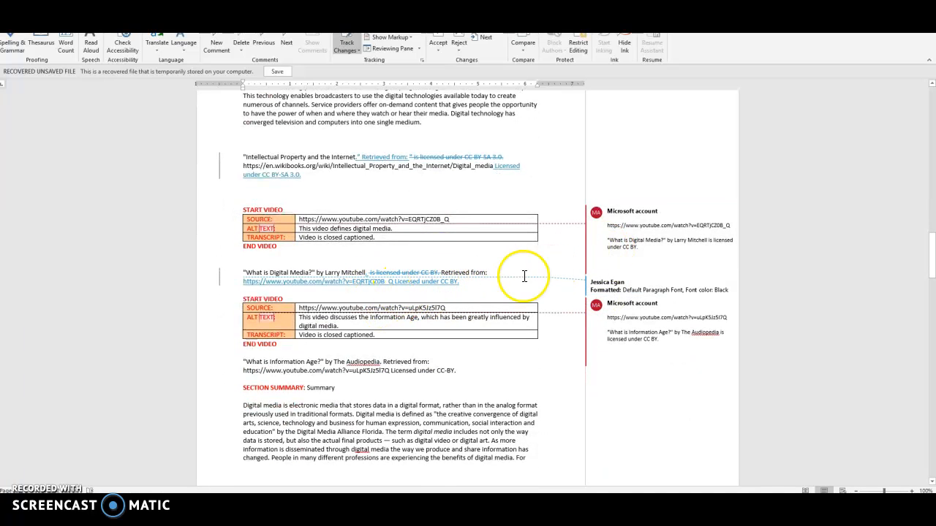
scroll(498, 277, down, 4)
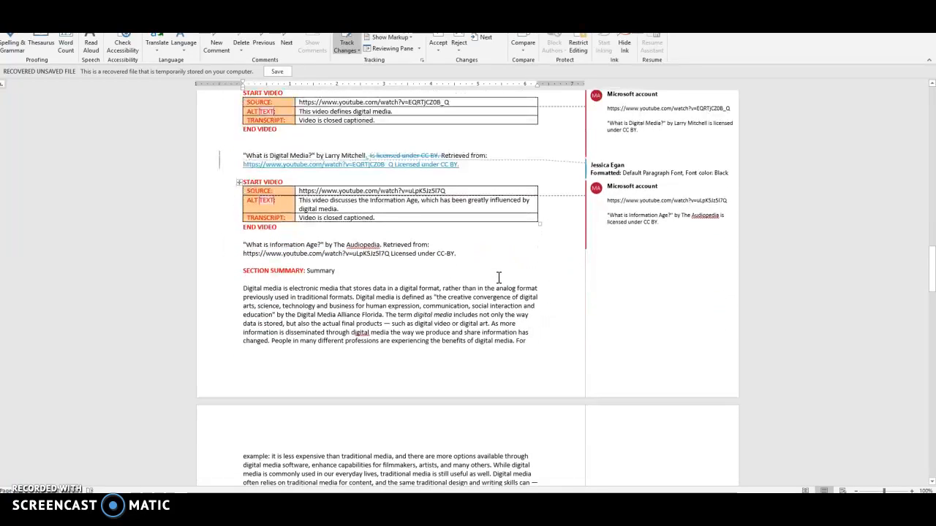
scroll(498, 277, down, 5)
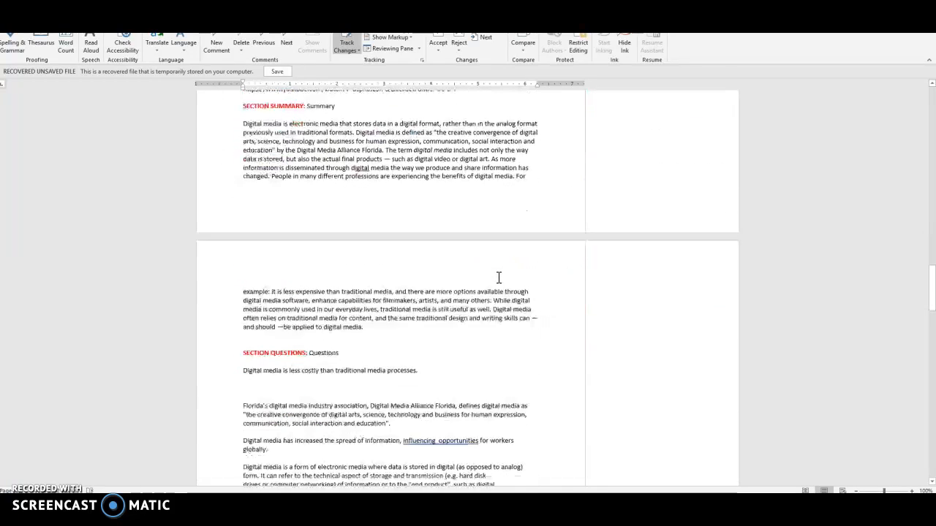
drag(932, 277, 928, 302)
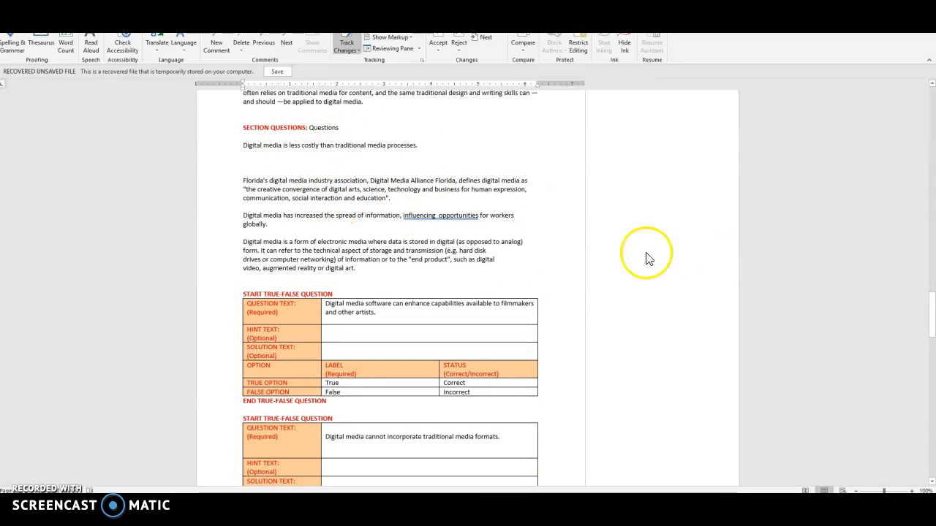
drag(932, 314, 925, 91)
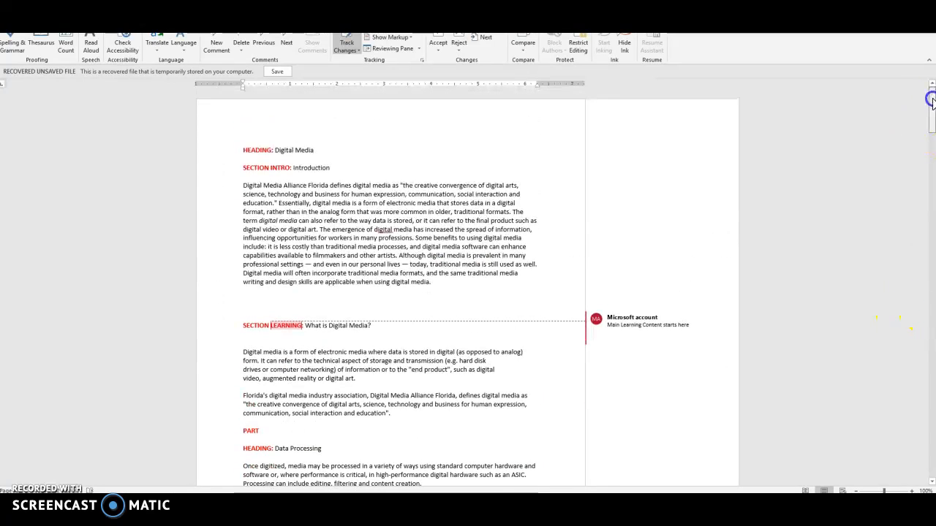
Add the title "Digital Media" after the alternate content's SECTION LEARNING heading, correcting the misspelled first word with the suggestion "Digital".
scroll(468, 285, down, 20)
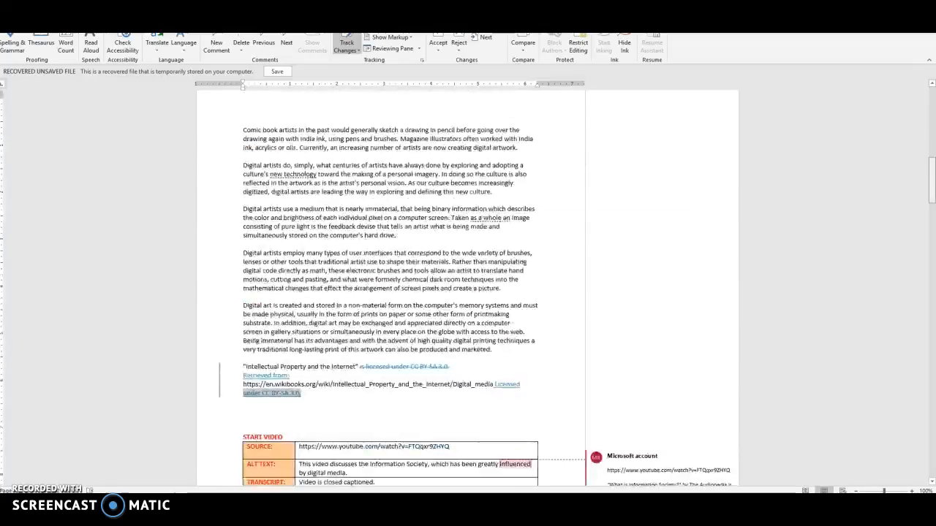
scroll(468, 286, down, 1)
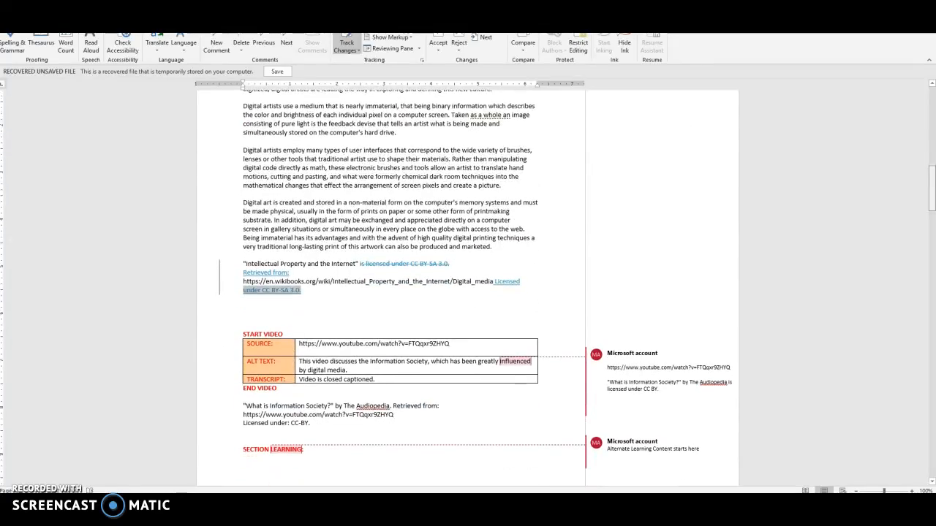
scroll(468, 291, up, 10)
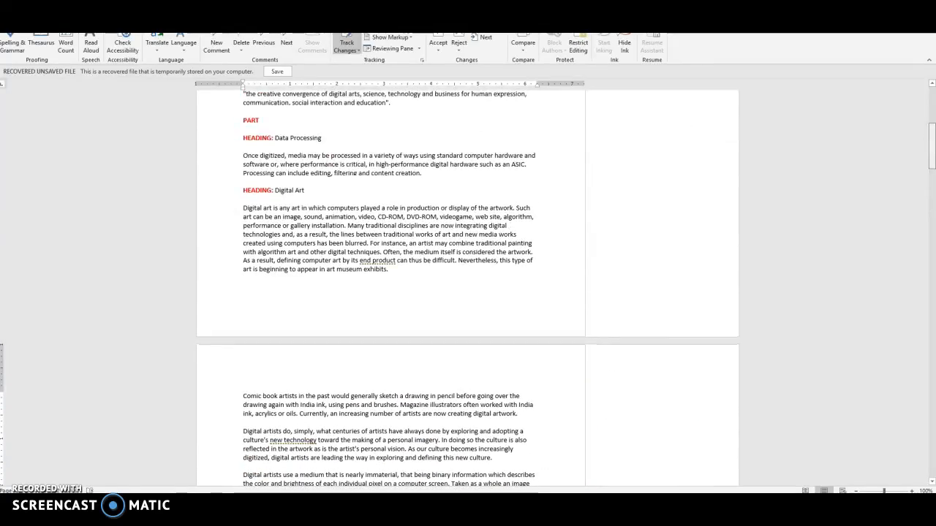
scroll(741, 328, up, 7)
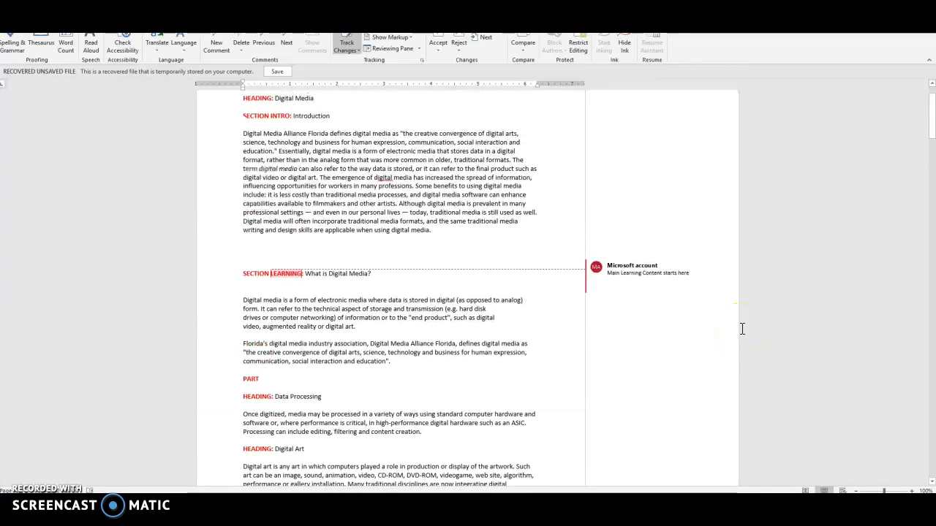
scroll(741, 329, down, 18)
scroll(741, 329, down, 5)
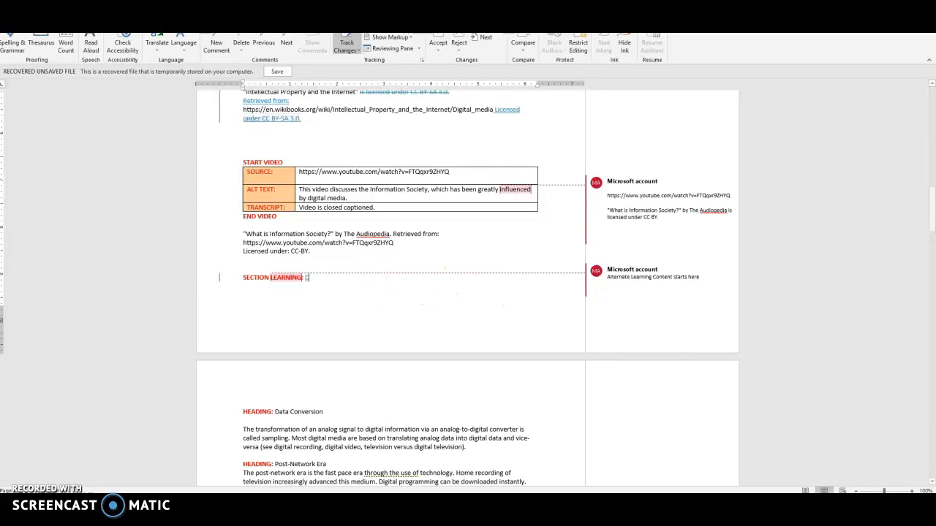
text(Medai)
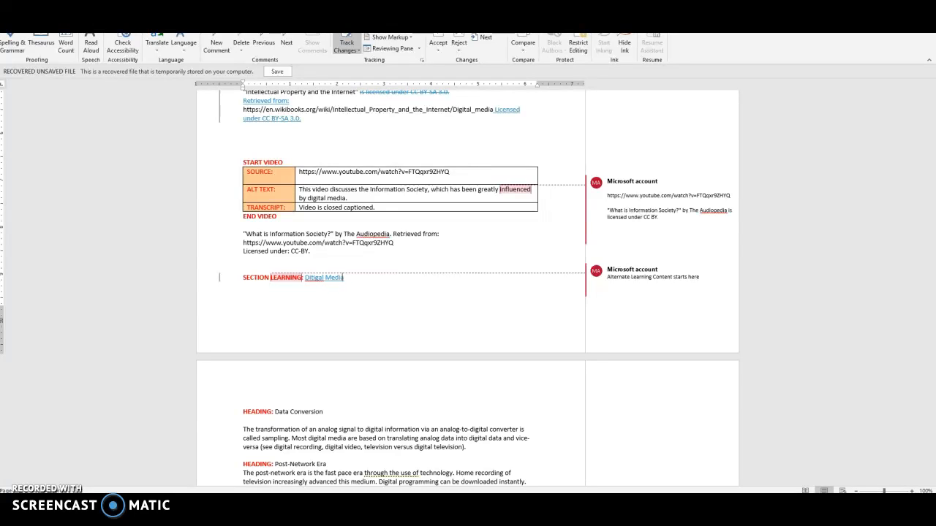
double_click(314, 278)
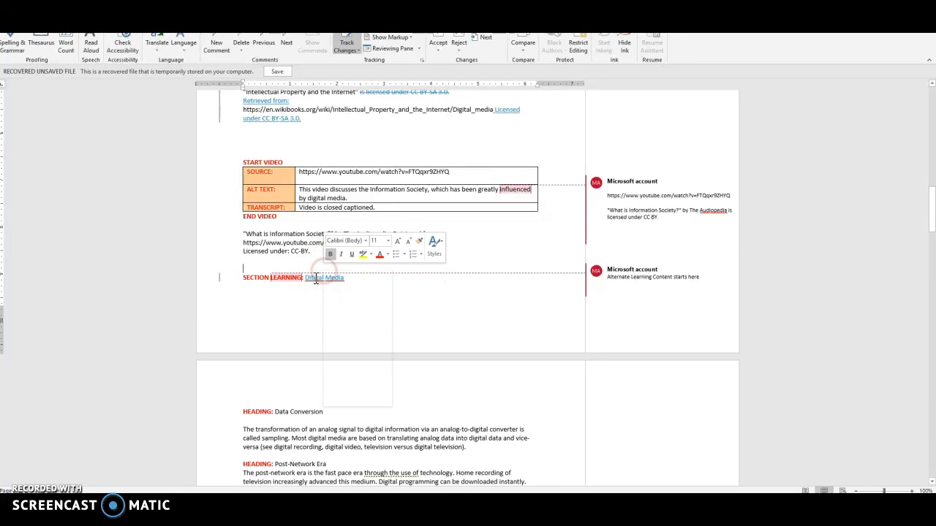
right_click(316, 278)
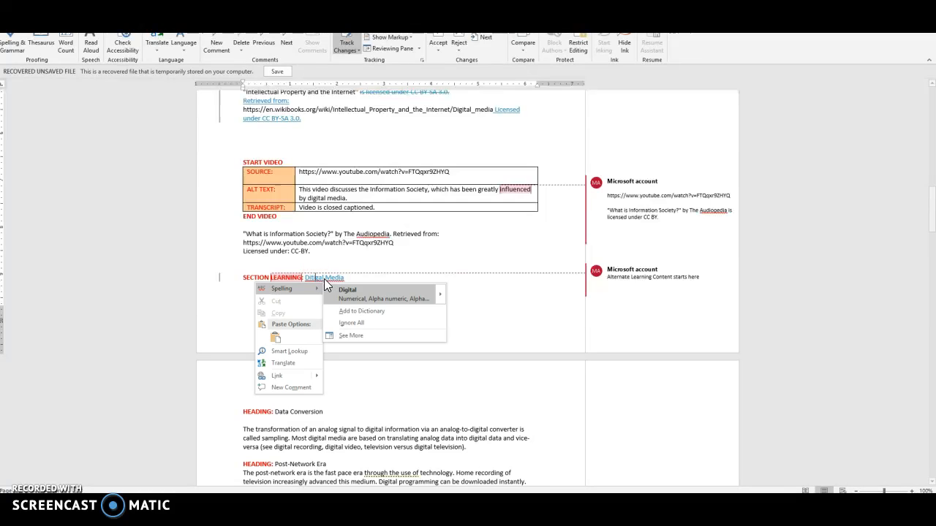
click(359, 292)
click(394, 292)
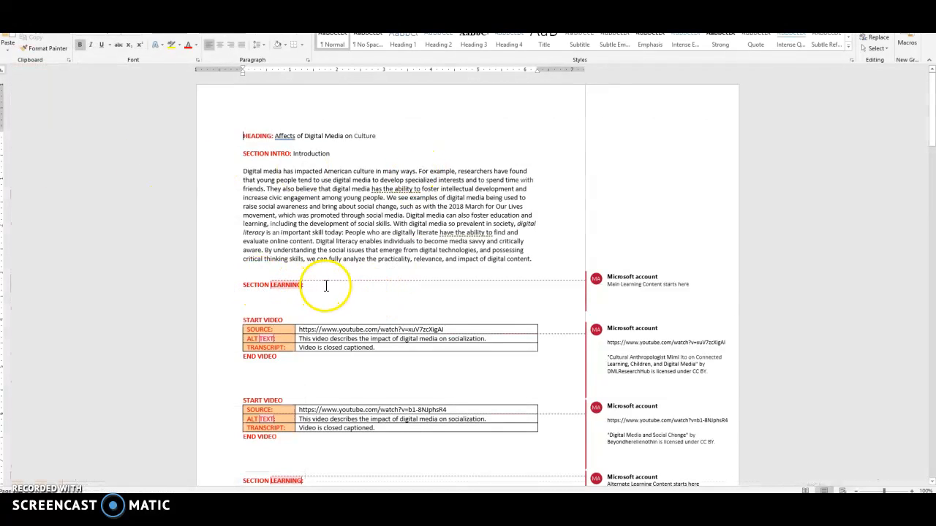
In the "Affects of Digital Media on Culture" document, add the title "Digital Media" after the main content's SECTION LEARNING heading.
click(334, 283)
text(digi)
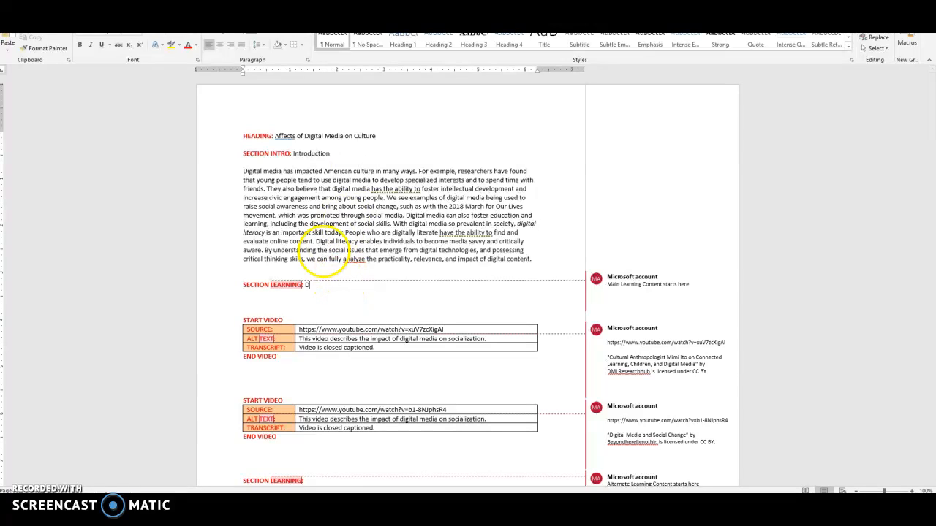
text(tal Media)
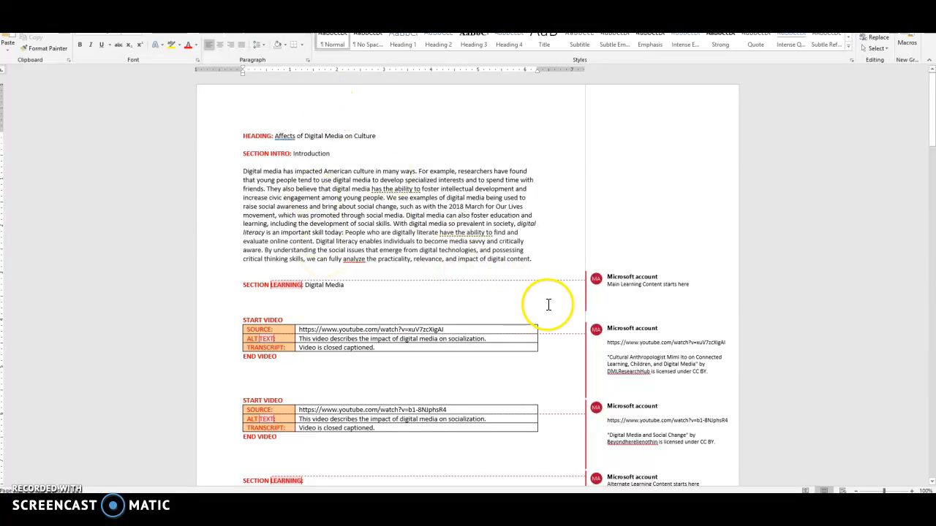
Turn on Track Changes for the "Affects of Digital Media on Culture" document.
click(252, 16)
click(342, 45)
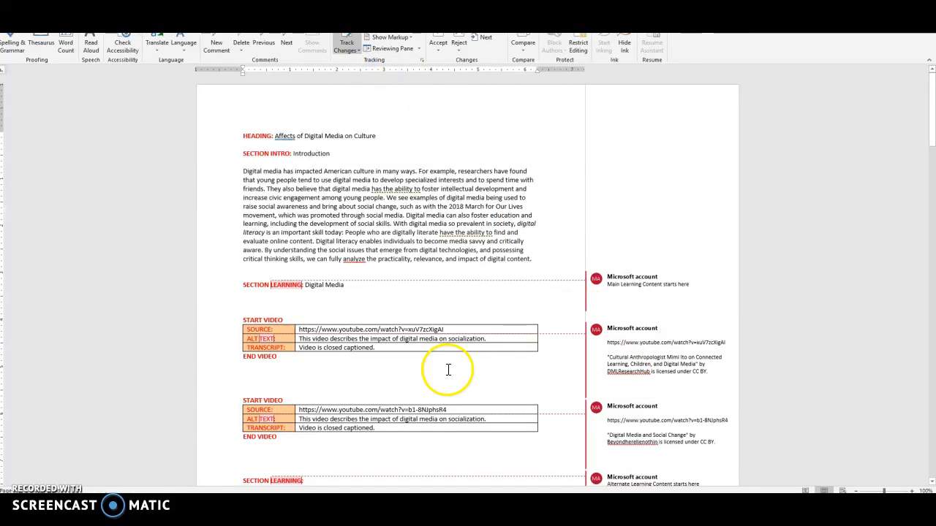
Copy the attribution text from the first video's comment and paste it as a citation below that video's END VIDEO line.
click(651, 372)
drag(711, 372, 604, 358)
right_click(621, 364)
click(664, 157)
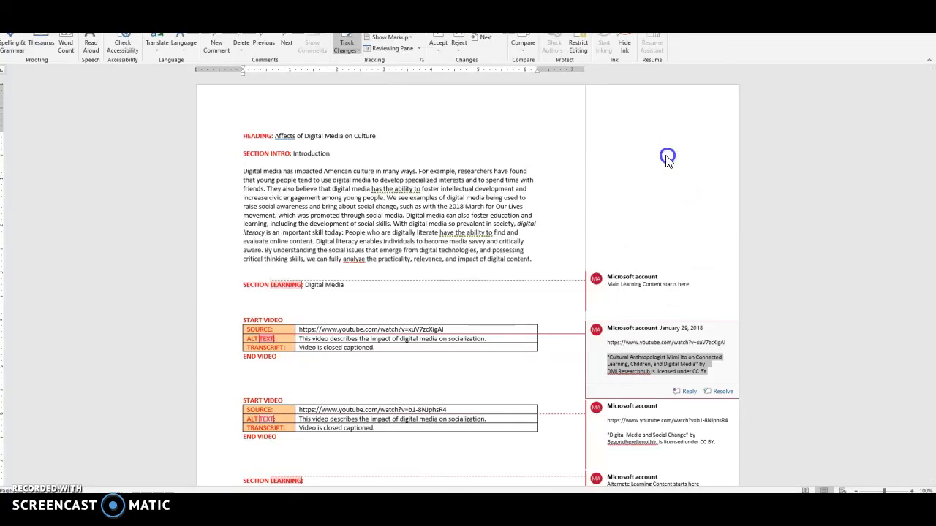
click(248, 376)
right_click(258, 375)
click(314, 279)
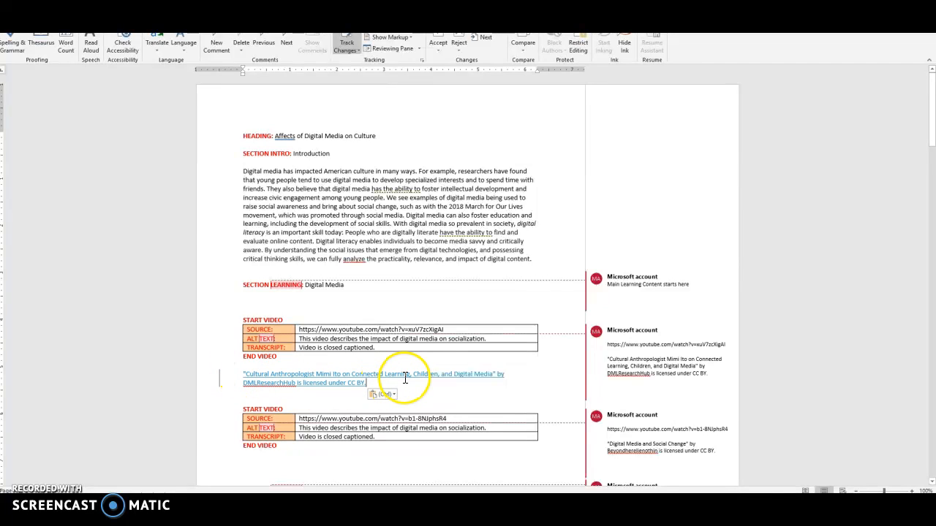
Replace "is" in the pasted citation with "Retreived from:" followed by the video URL copied from the first video's comment.
click(297, 385)
text(Retrieved from:)
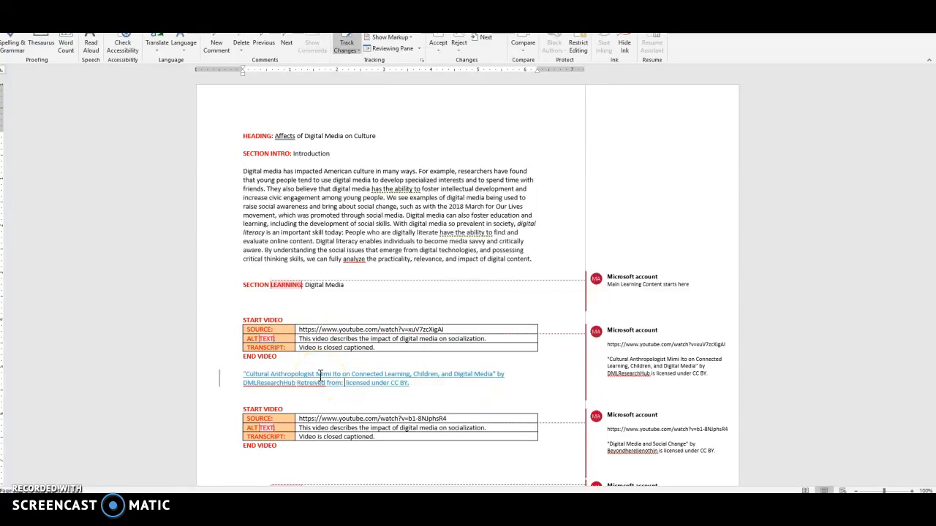
drag(723, 344, 614, 345)
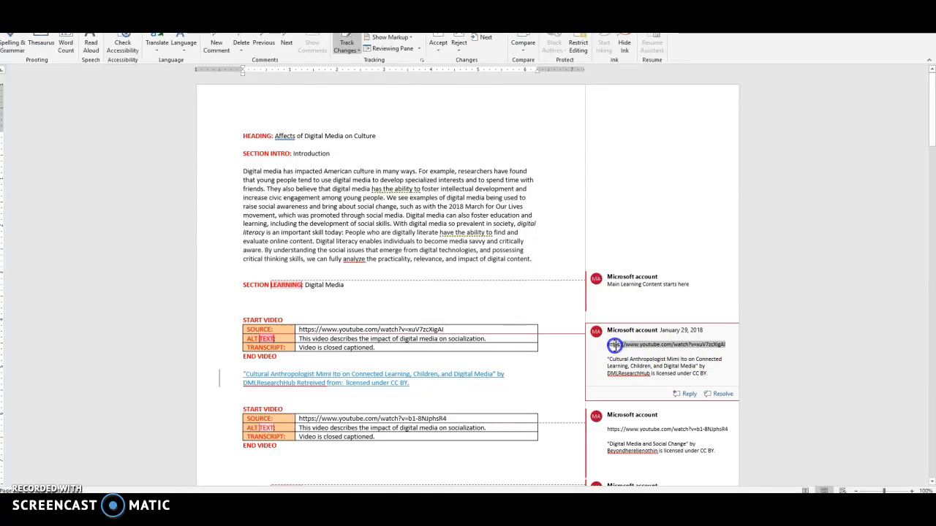
right_click(610, 349)
click(643, 180)
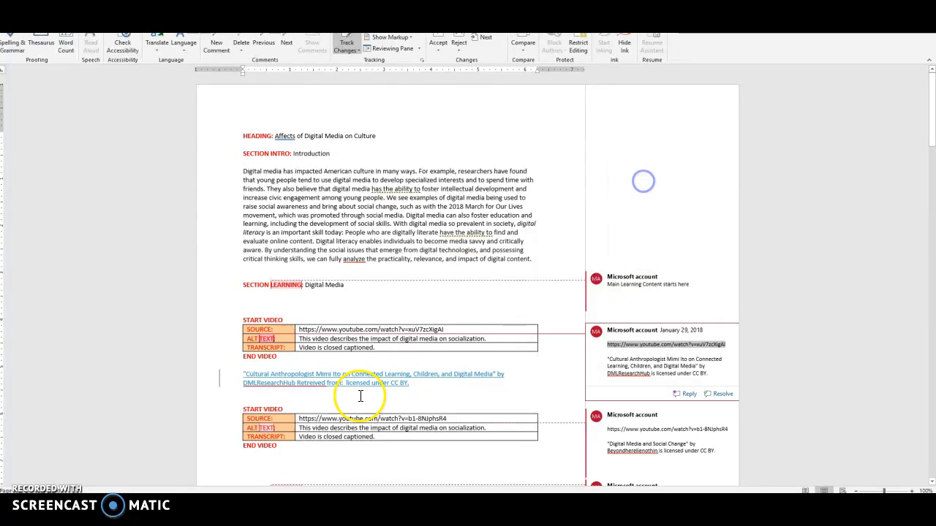
click(344, 386)
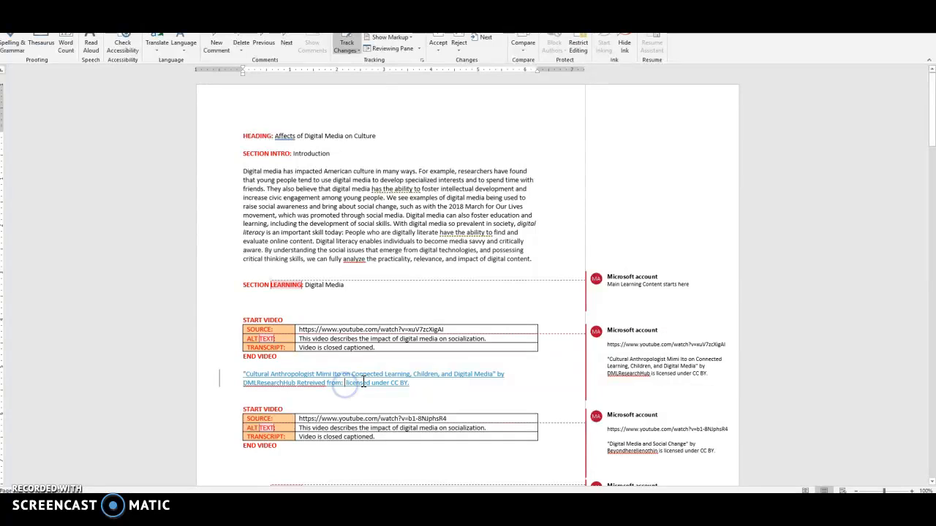
key(ctrl+v)
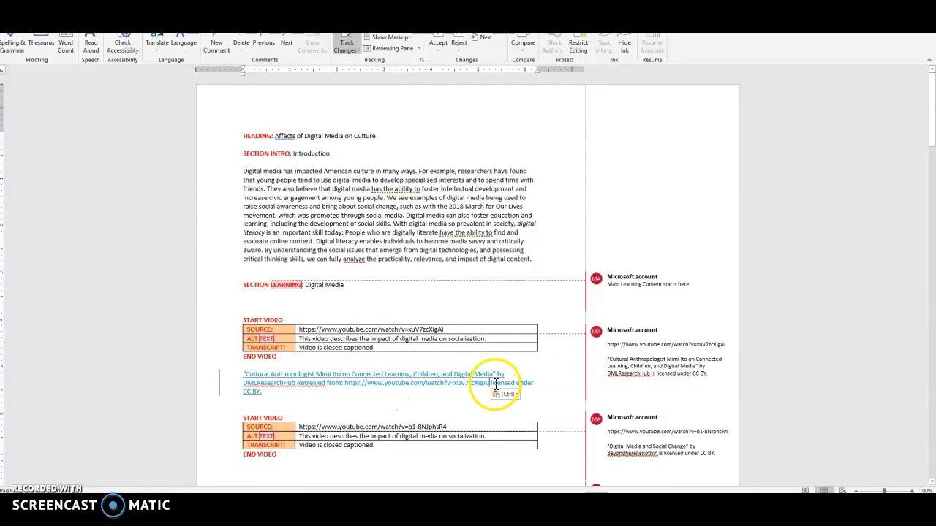
Capitalize "Licensed" after the URL in the citation and correct the misspelled "Retreived" with the suggestion "Retrieved".
key(BackSpace)
text(L)
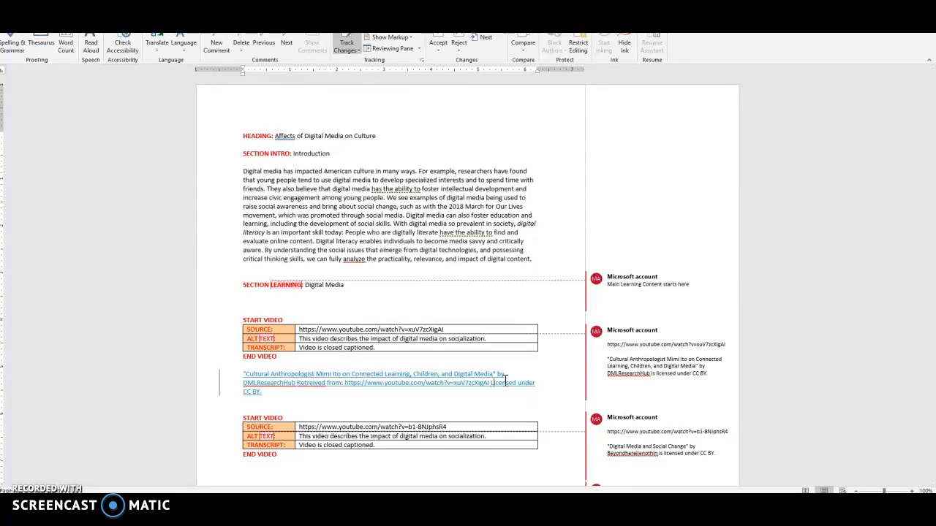
right_click(307, 386)
click(375, 274)
click(424, 405)
scroll(526, 411, down, 9)
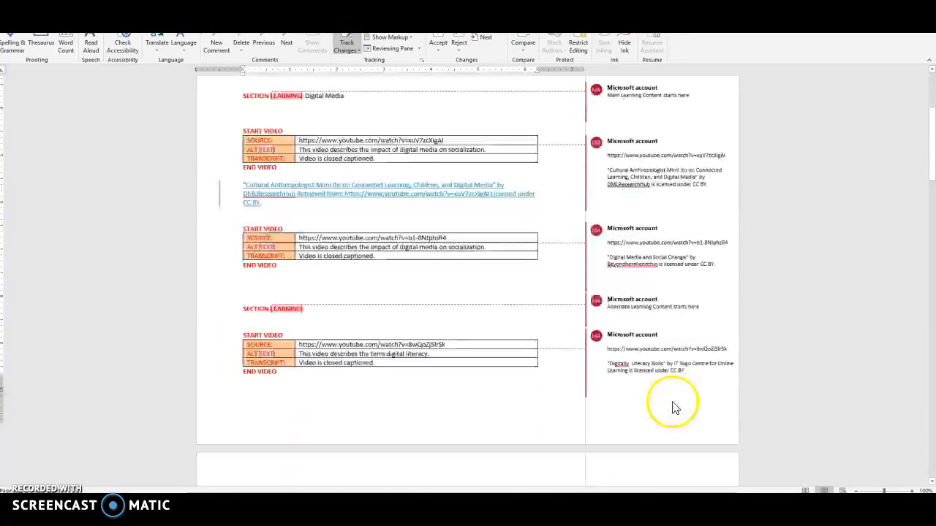
scroll(673, 406, down, 8)
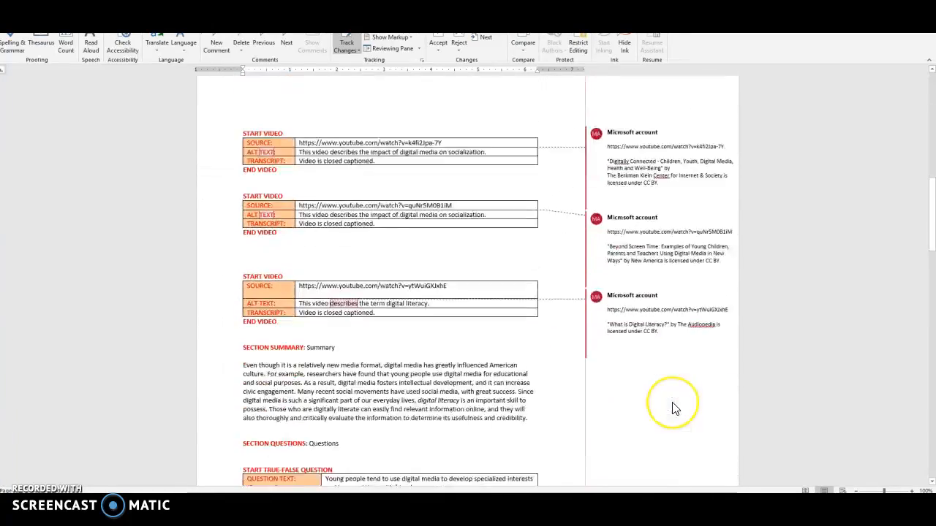
scroll(674, 406, down, 4)
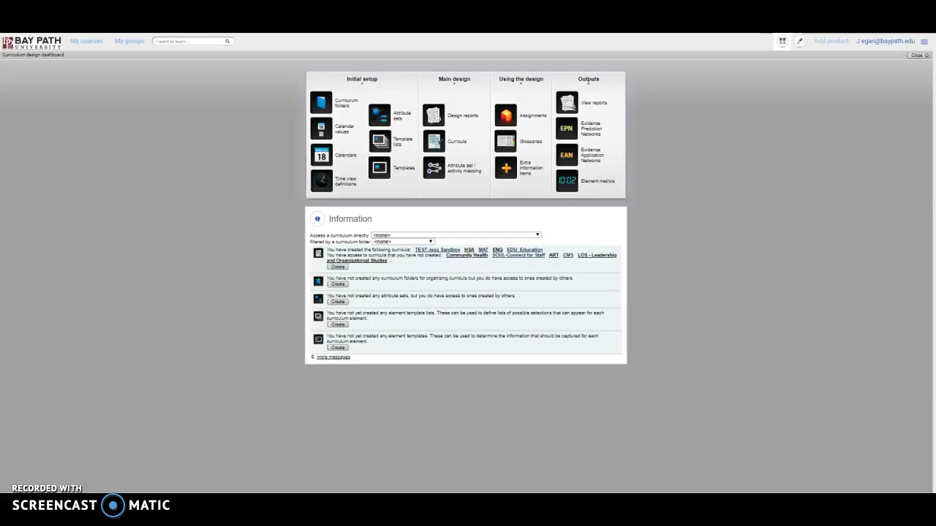
In the Bay Path University curriculum design dashboard, open the CMS curriculum and expand CMS220 and its "Assignment 1 The Culture of Digital Media" element.
click(519, 236)
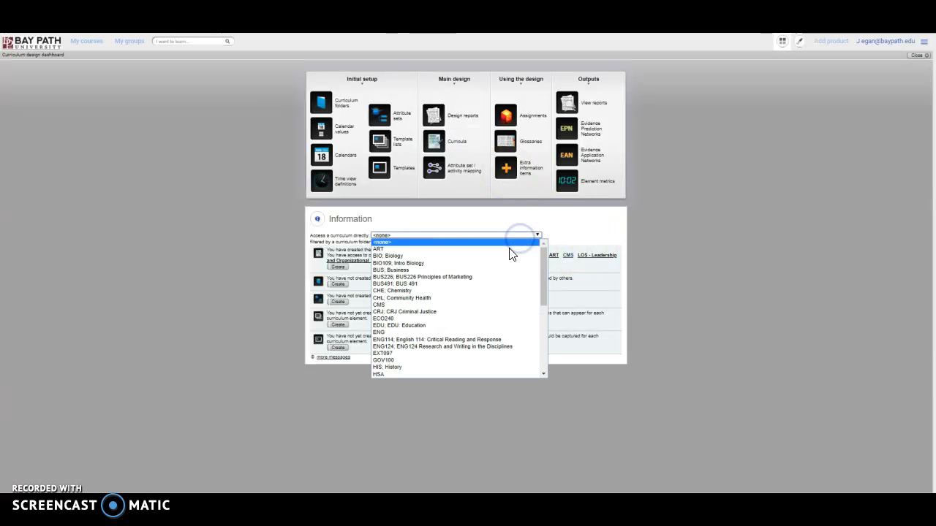
click(504, 304)
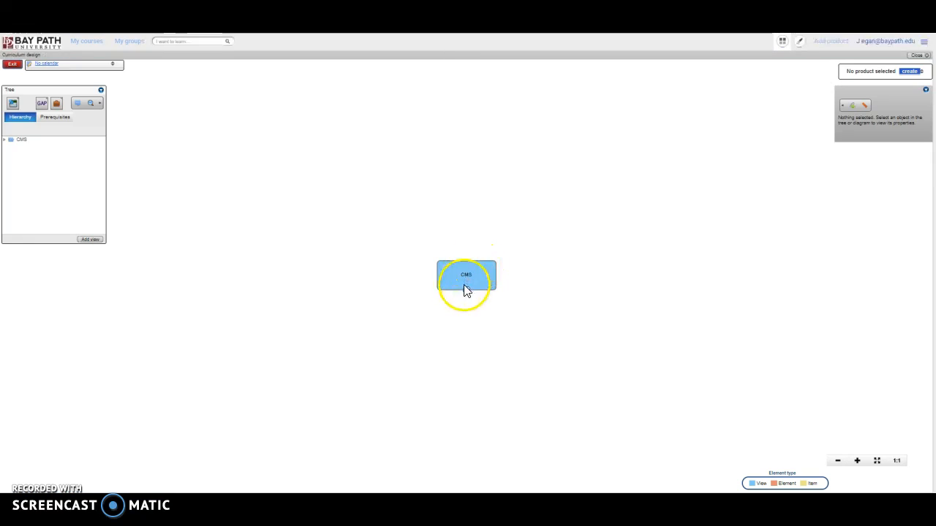
click(465, 290)
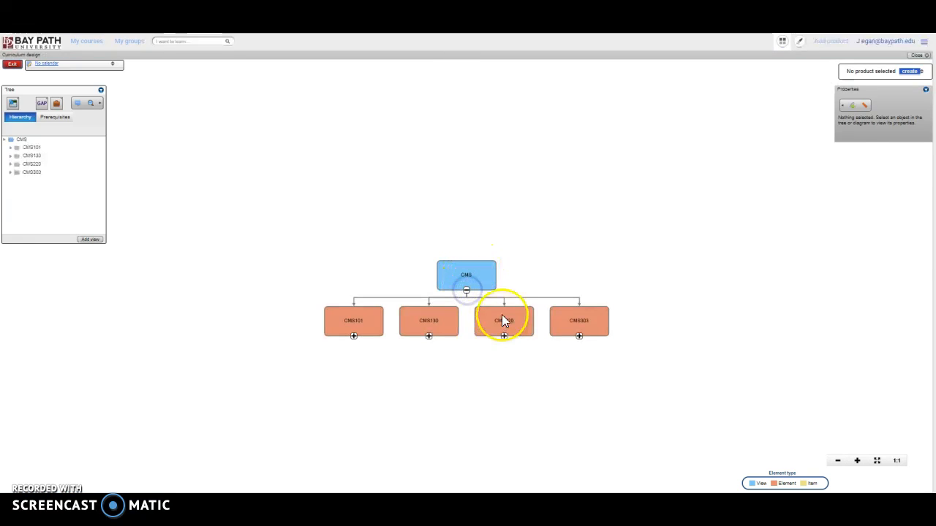
click(501, 319)
click(504, 335)
click(504, 371)
click(504, 380)
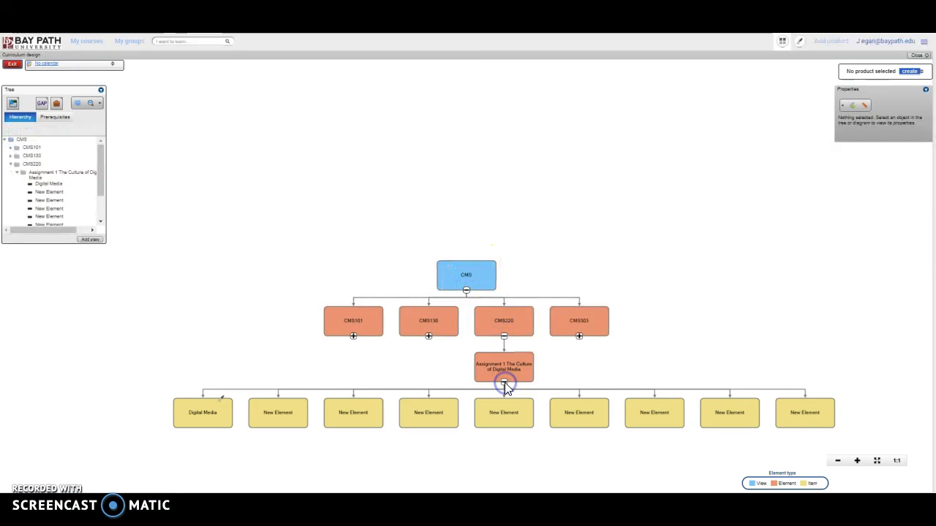
Open the Digital Media item of Assignment 1 for authoring and display its Introduction section.
click(220, 411)
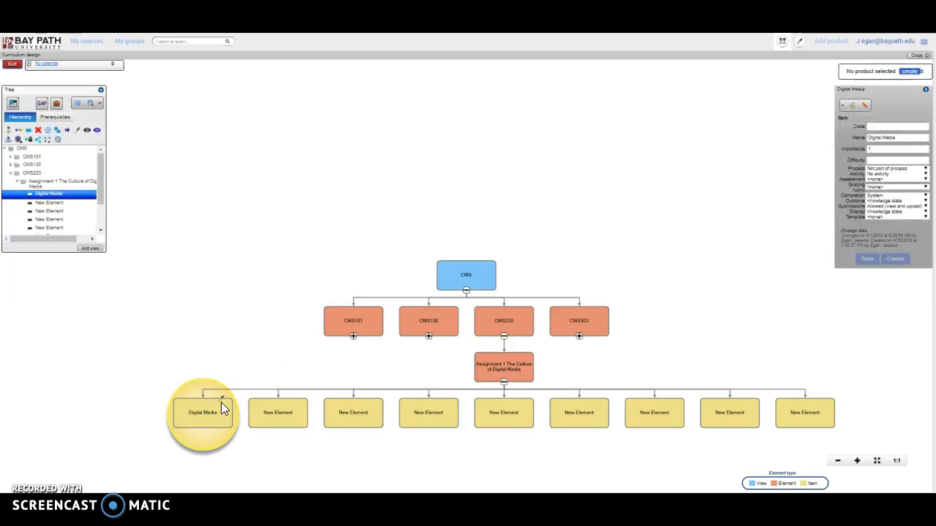
double_click(218, 398)
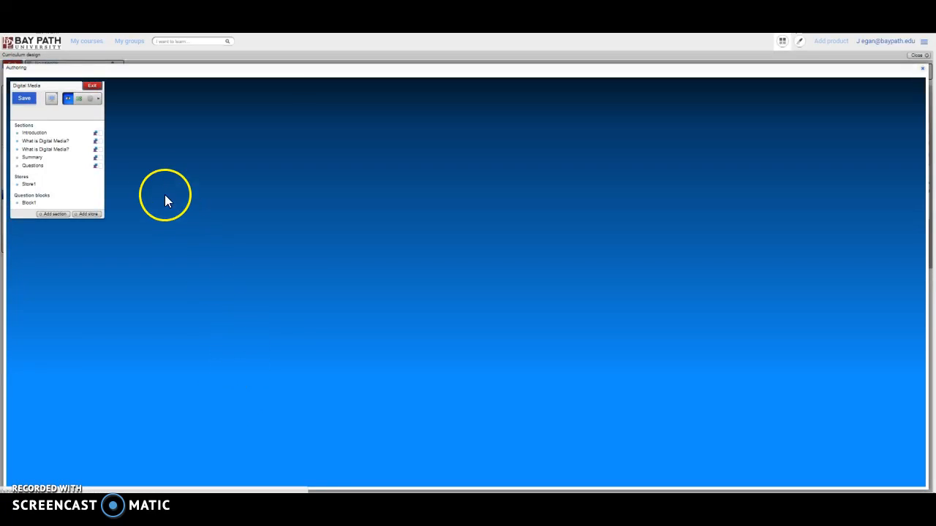
click(62, 133)
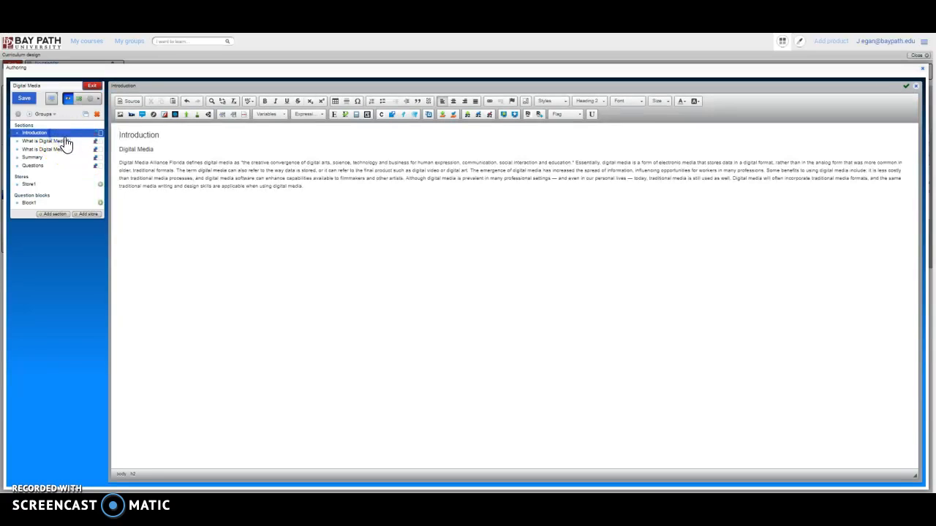
In the first "What is Digital Media?" section, unlink "electronic media", "digital", "analog", "storage", "transmission" and "hard disk drives" in the opening paragraph and apply the changes.
click(66, 141)
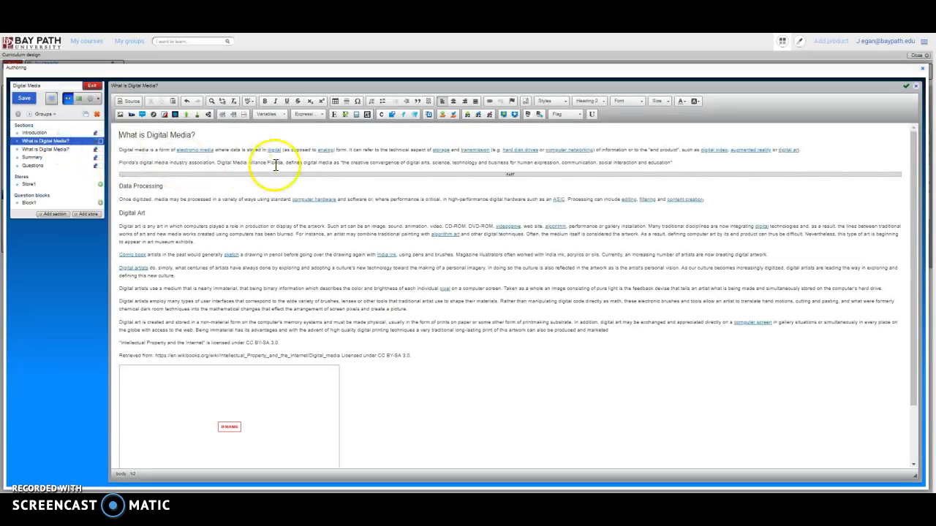
right_click(203, 149)
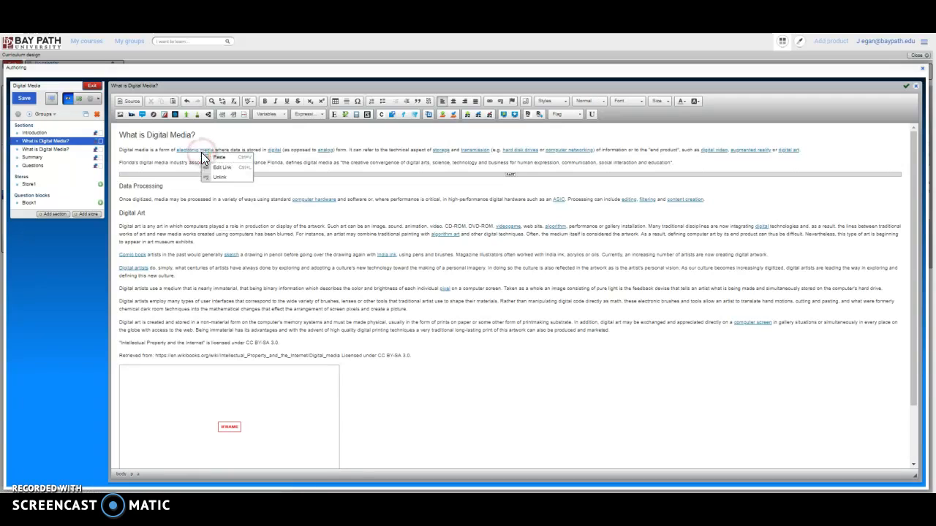
click(239, 176)
right_click(276, 149)
click(308, 174)
right_click(323, 149)
click(359, 174)
right_click(442, 149)
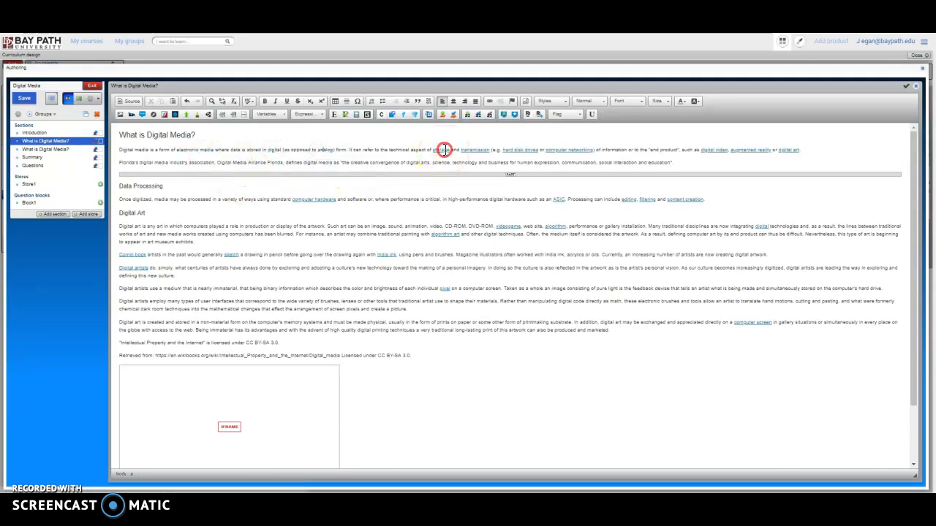
click(492, 176)
right_click(472, 149)
click(493, 175)
right_click(511, 149)
click(539, 176)
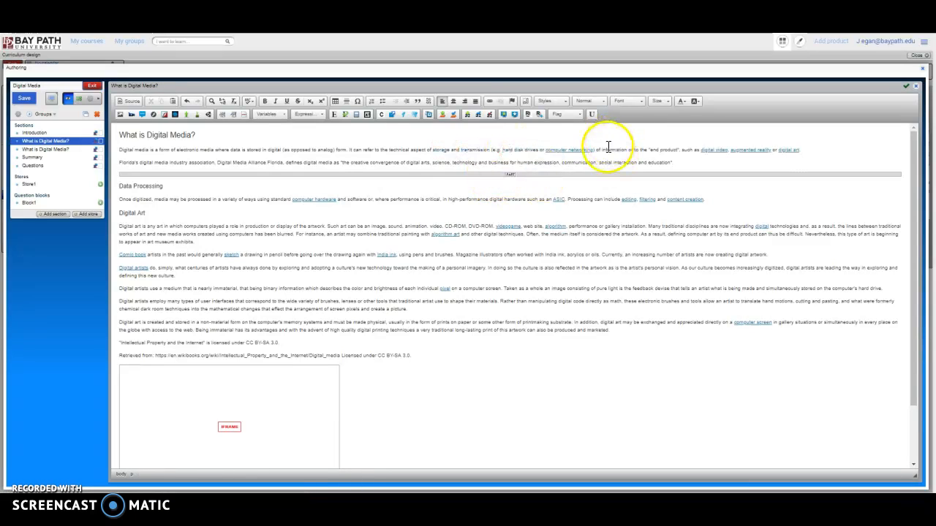
click(906, 89)
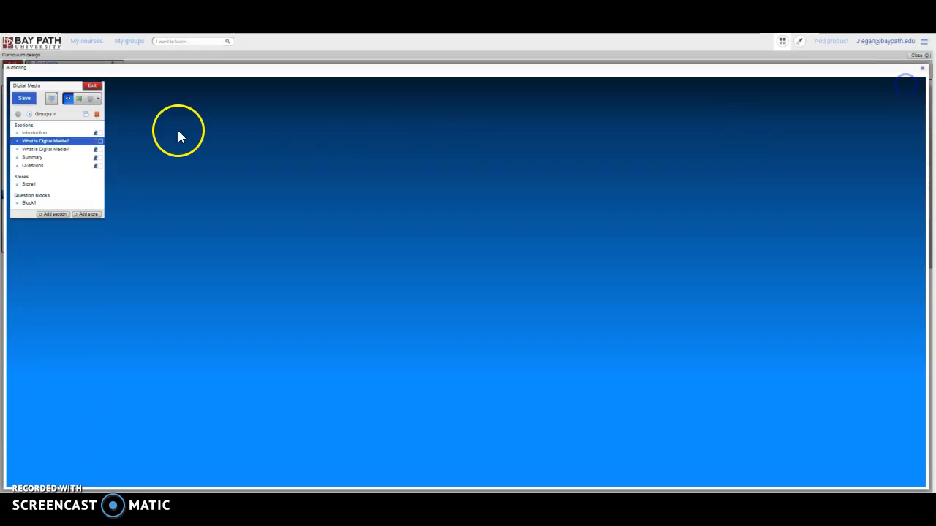
In the second "What is Digital Media?" section, try to unlink the YouTube URL in the first video's citation.
click(46, 151)
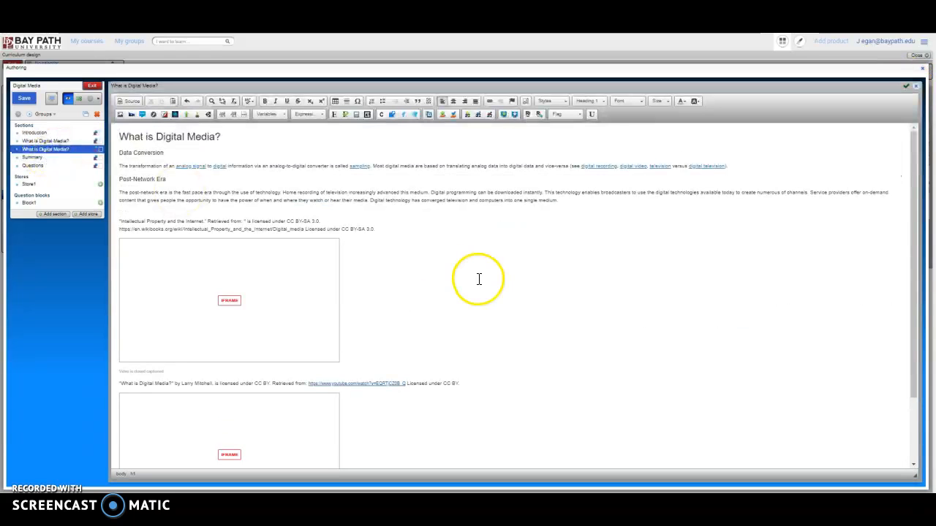
scroll(438, 282, down, 2)
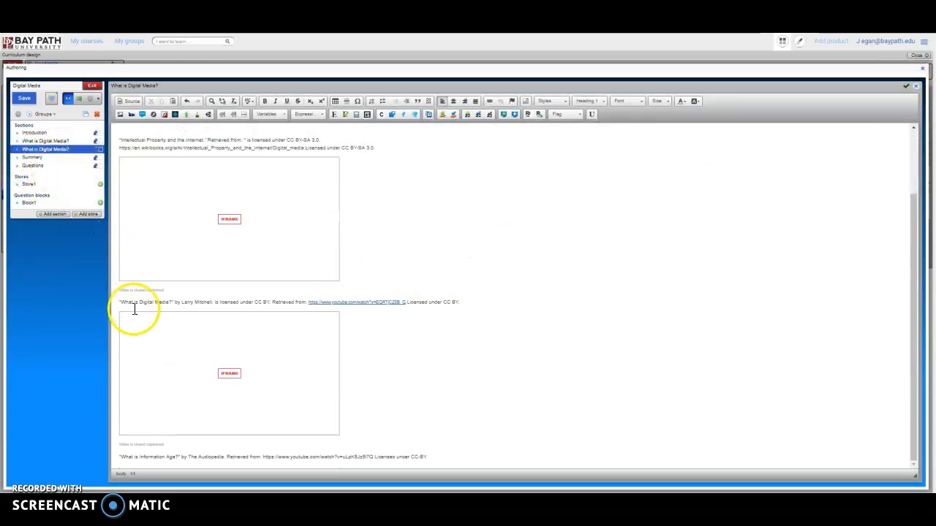
right_click(356, 303)
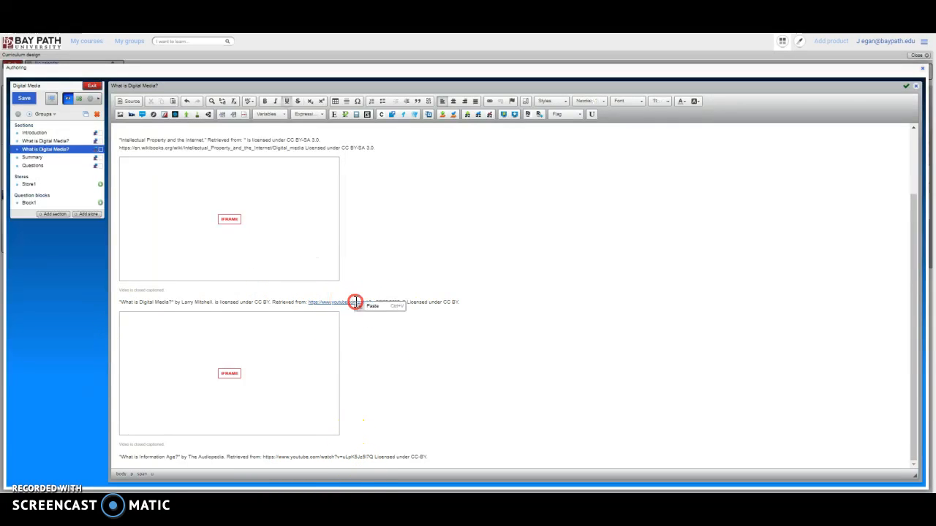
click(403, 336)
right_click(371, 306)
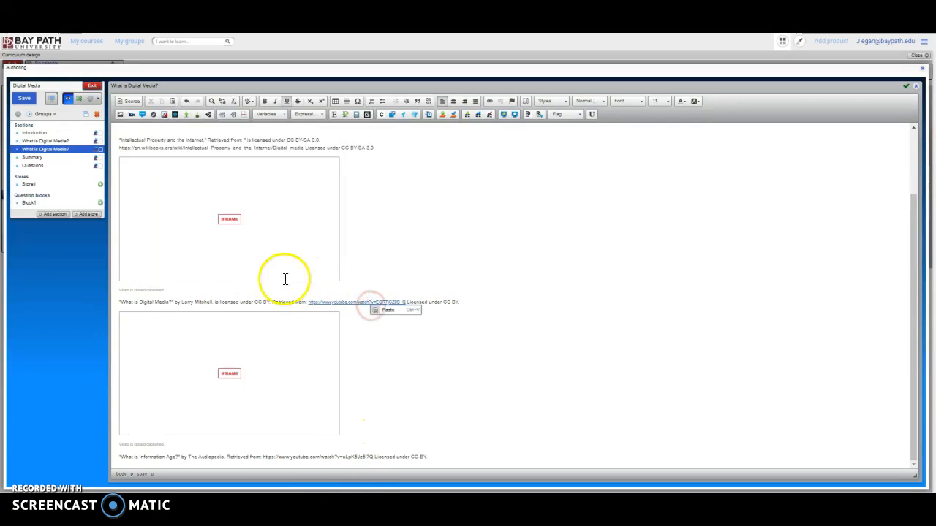
Review the Summary and Questions sections and preview the questions in Store1.
click(48, 158)
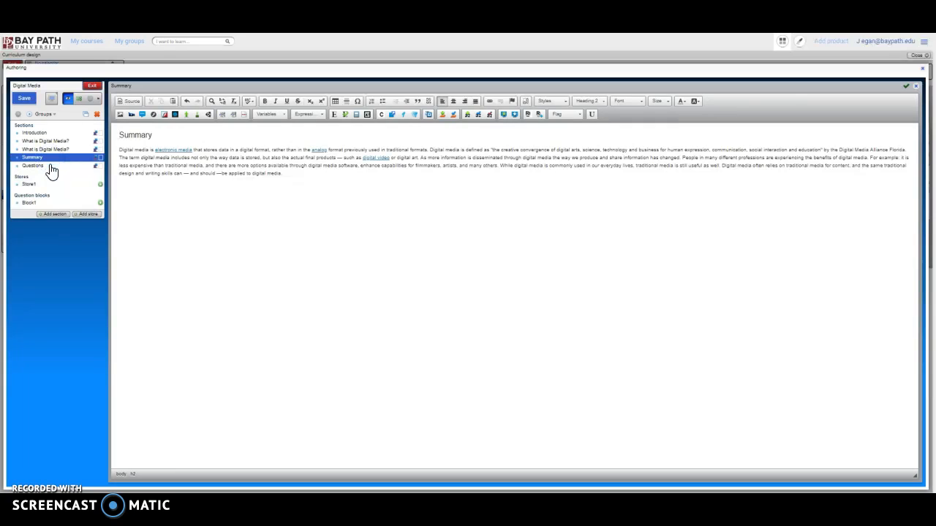
click(52, 169)
click(47, 184)
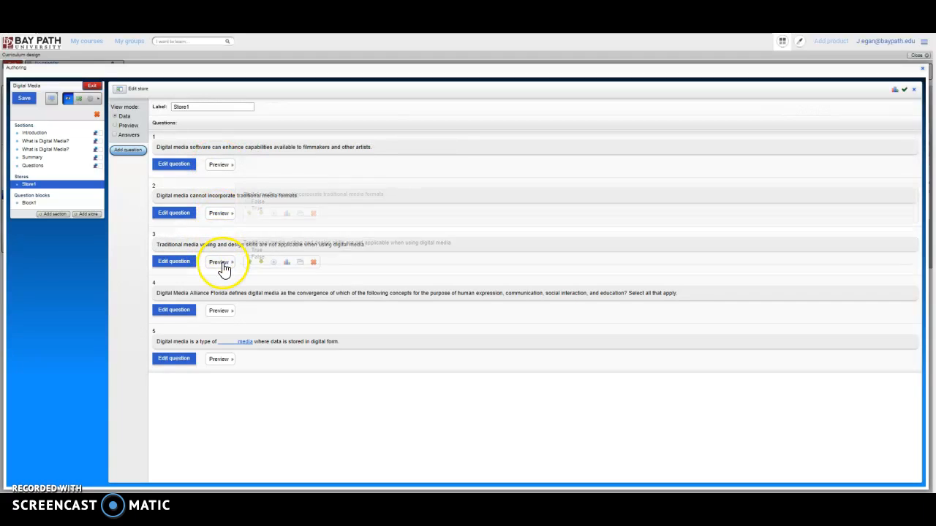
mouse_move(228, 312)
mouse_move(227, 363)
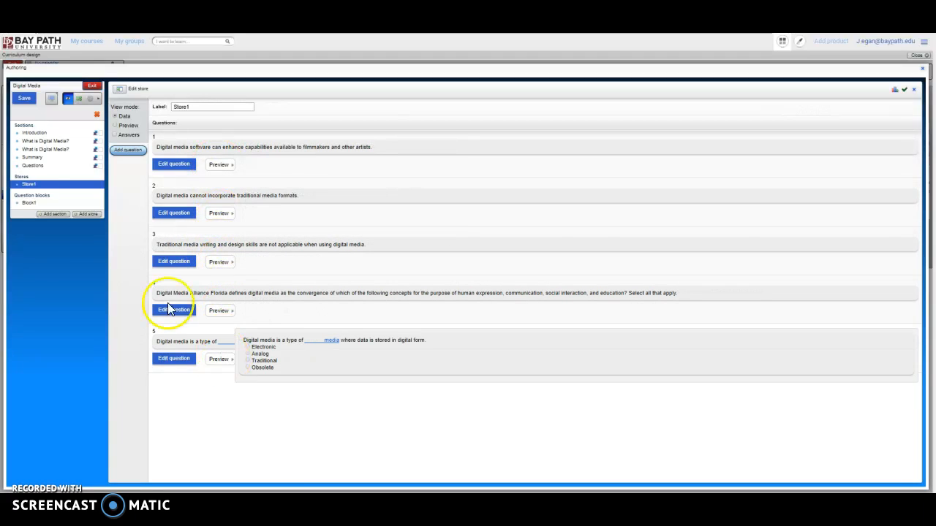
Review the group transitions and delivery options of question block Block1, saving each group of settings.
click(30, 204)
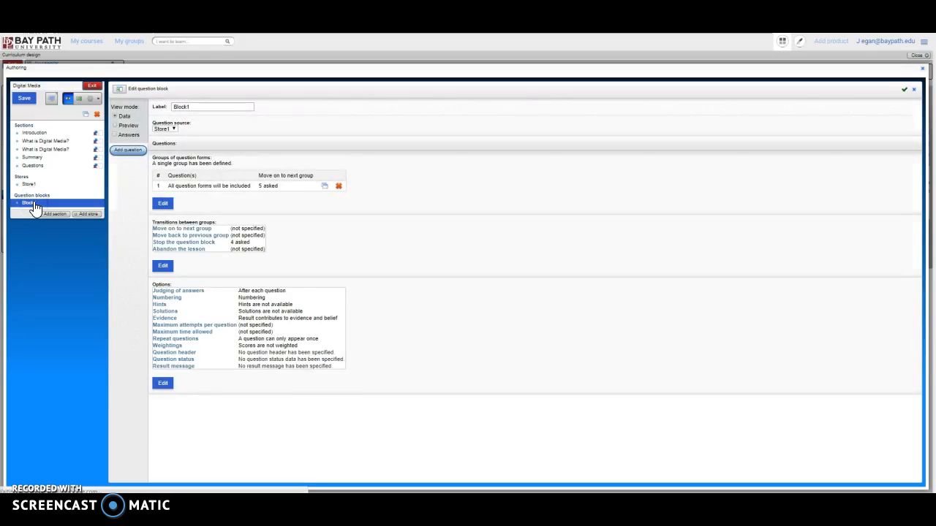
click(164, 268)
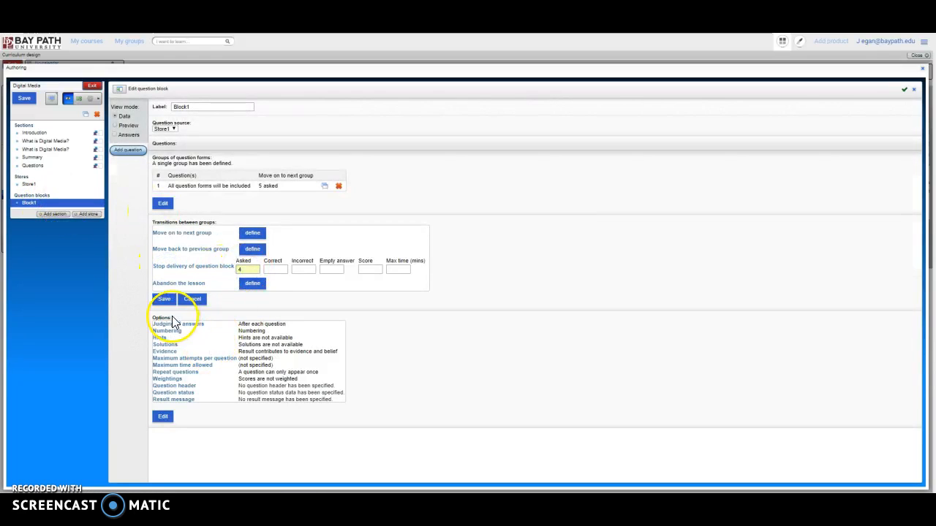
click(165, 300)
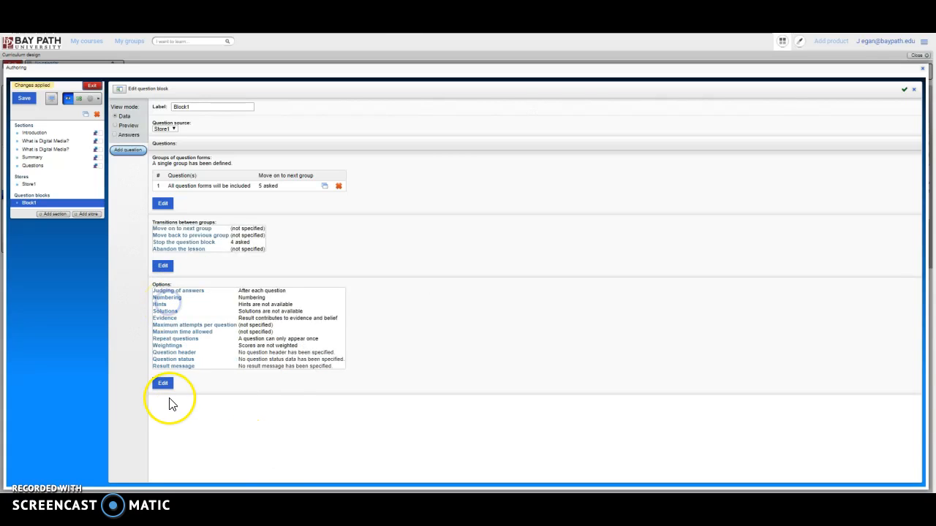
click(163, 384)
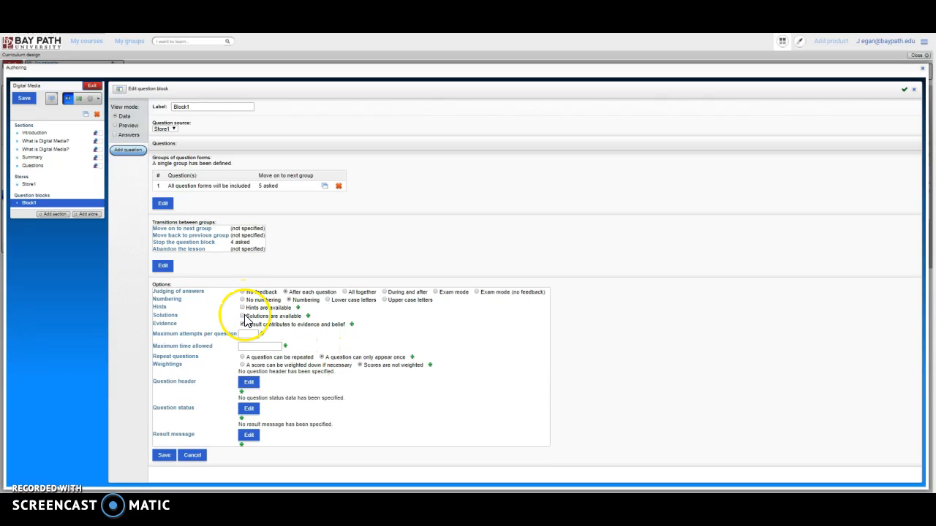
click(166, 455)
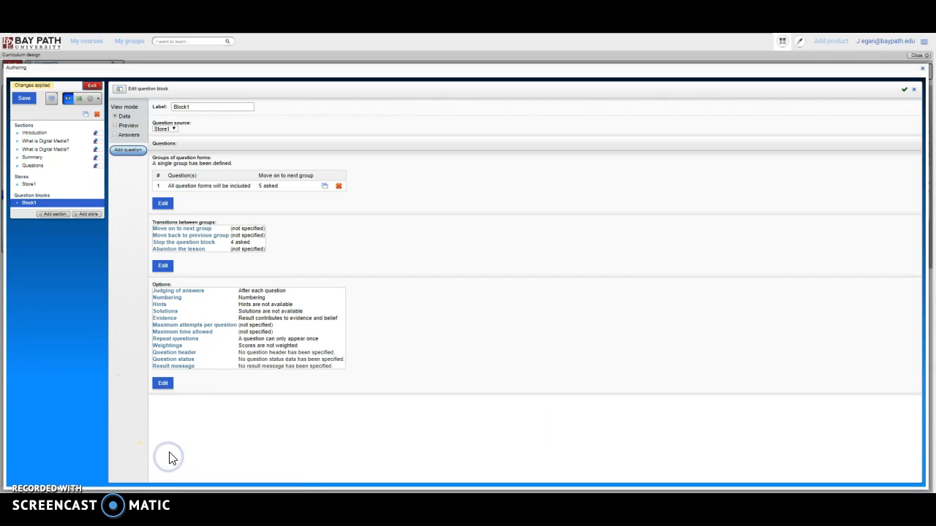
Review the section properties of the Introduction and the first "What is Digital Media?" section, applying the latter.
click(60, 138)
click(413, 299)
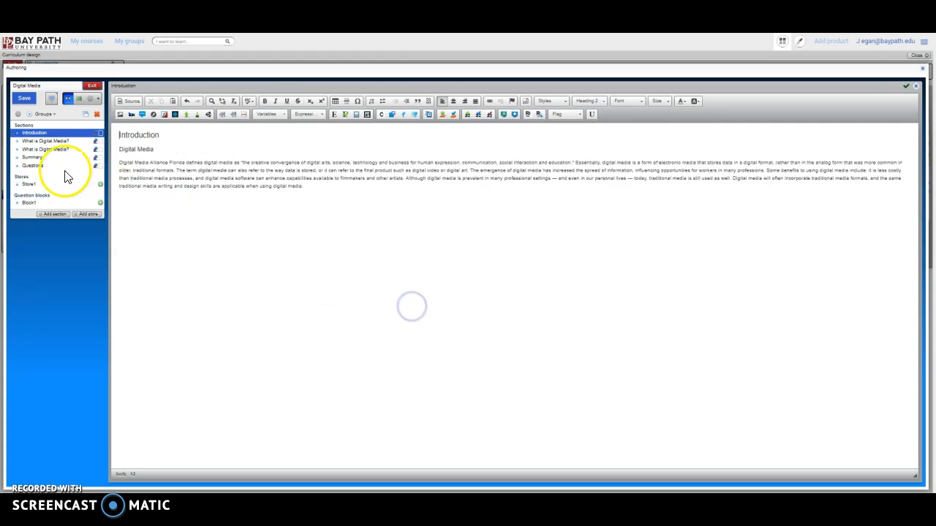
click(20, 117)
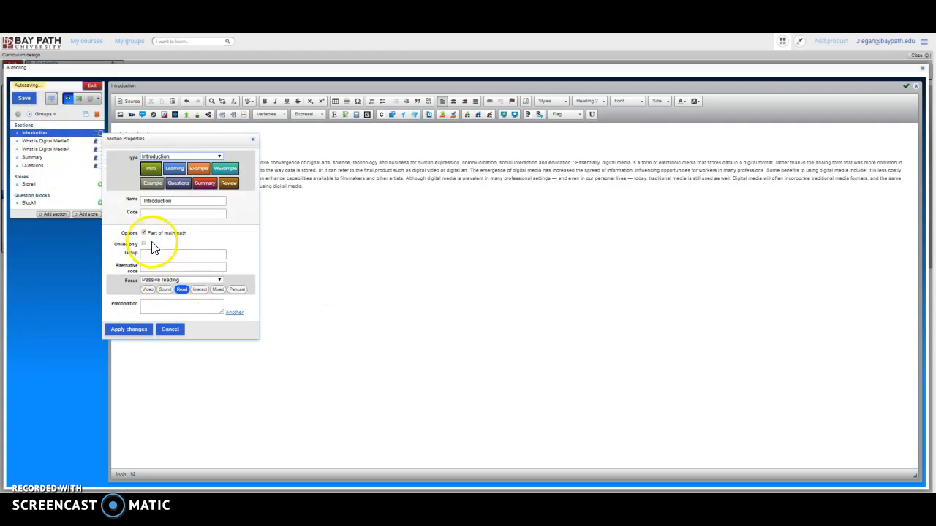
click(72, 141)
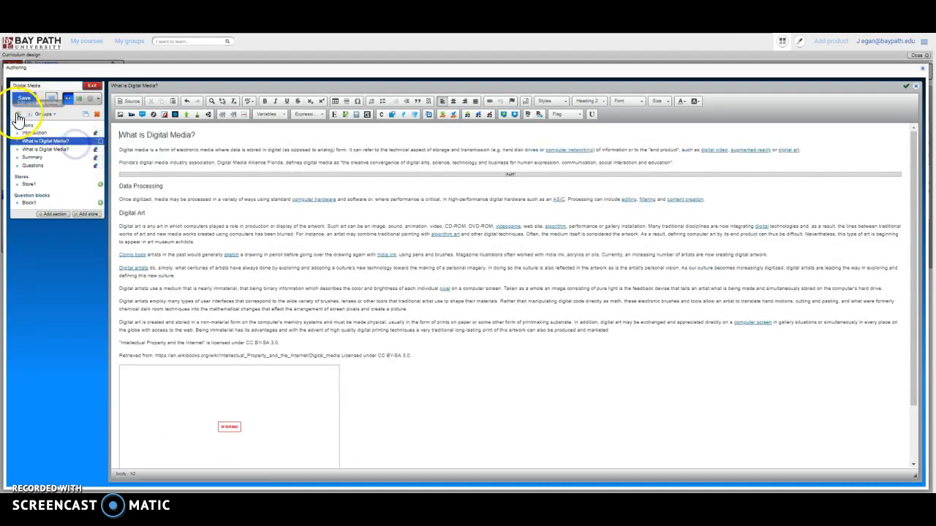
click(18, 119)
click(156, 226)
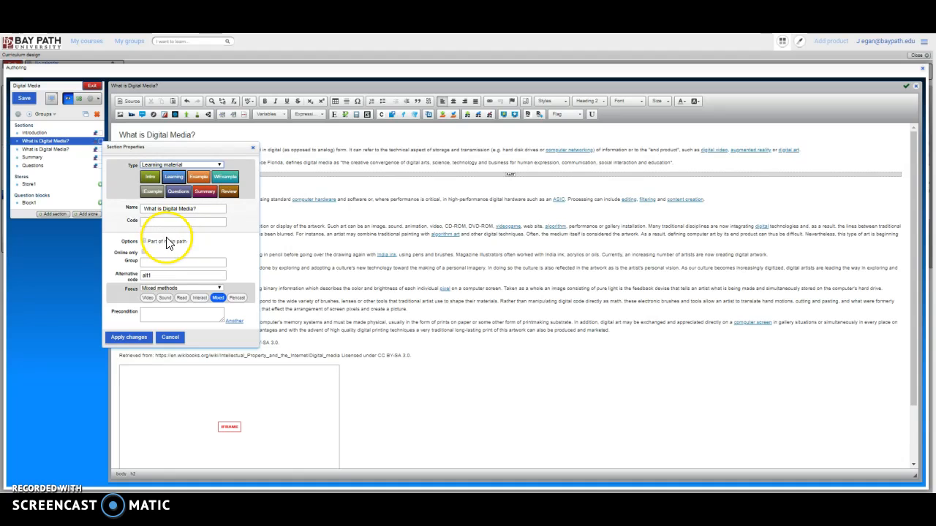
click(130, 337)
Check and apply the section properties of the second "What is Digital Media?" section and the Summary section.
click(47, 149)
click(18, 115)
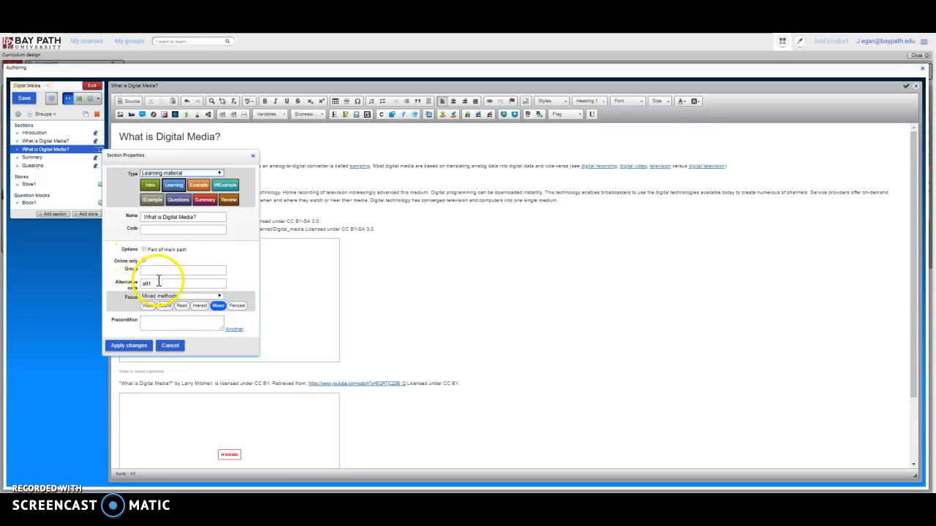
click(149, 347)
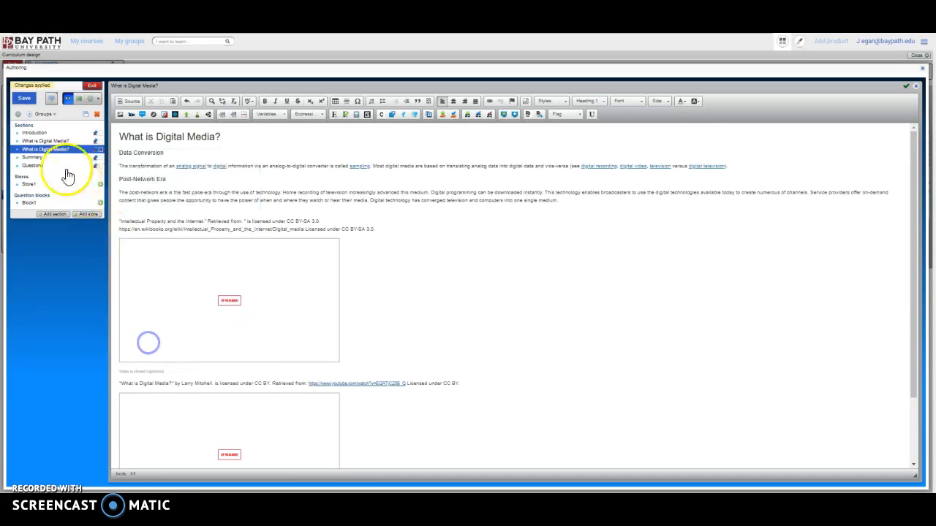
click(30, 157)
click(18, 115)
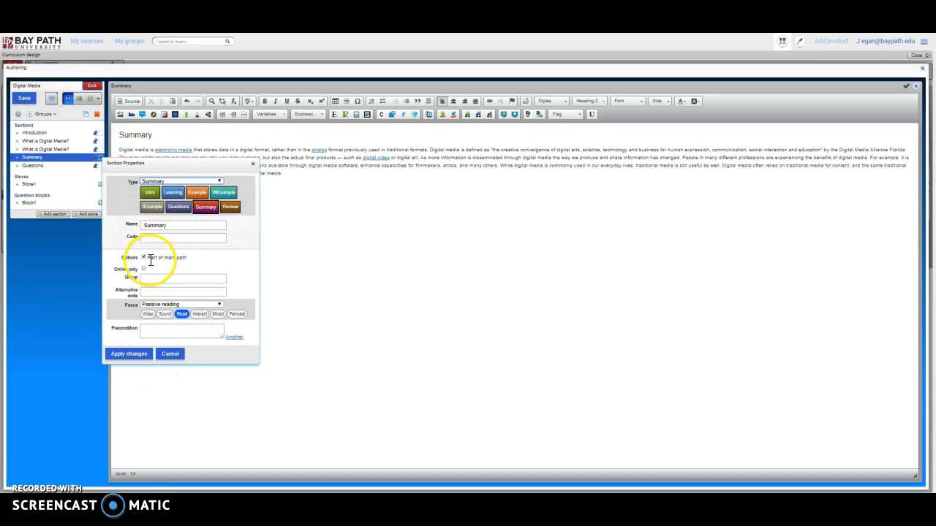
click(136, 353)
Check and apply the Questions section's properties, and save and exit the Digital Media lesson.
click(44, 165)
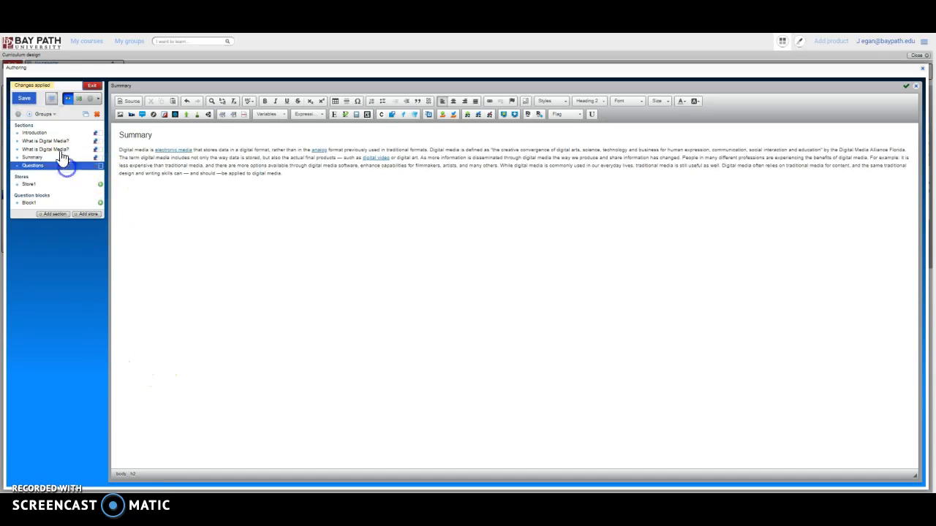
click(18, 116)
click(177, 299)
click(199, 324)
click(139, 362)
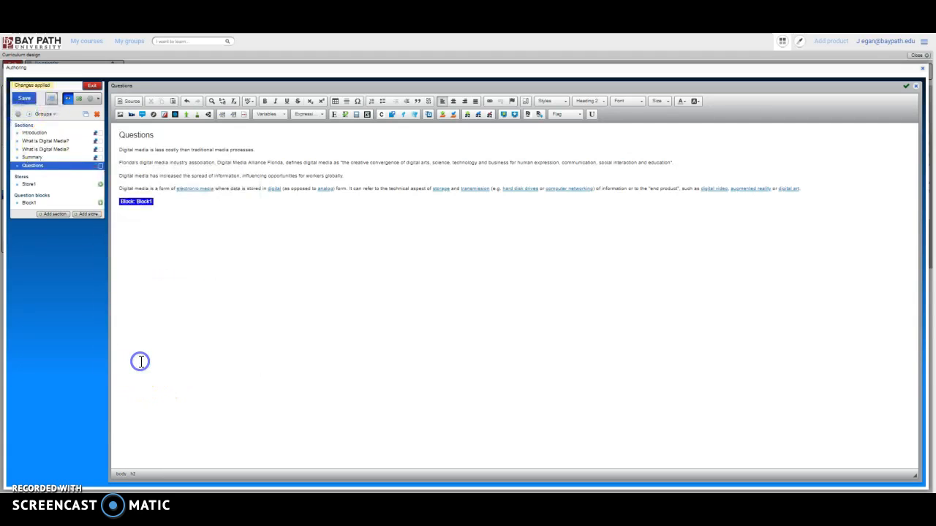
click(25, 97)
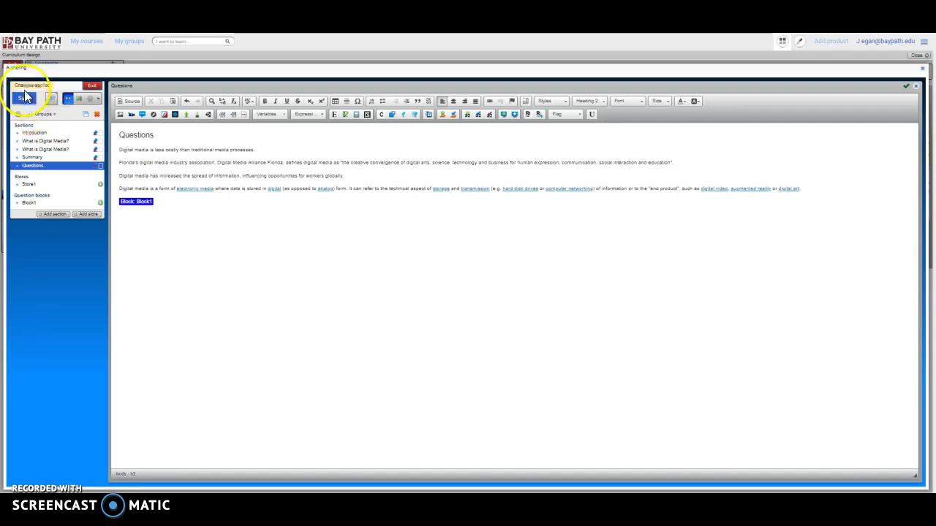
click(92, 89)
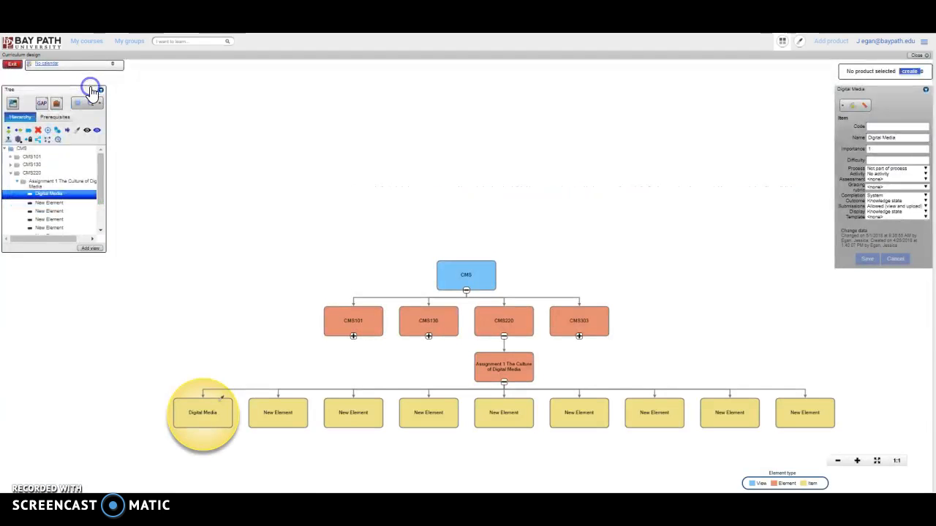
Ingest "CMS220 1.2 Affects of Digital Media on Culture" into the New Element beside Digital Media, using Ingestion for Bay Path (v1.3).
drag(299, 277, 479, 116)
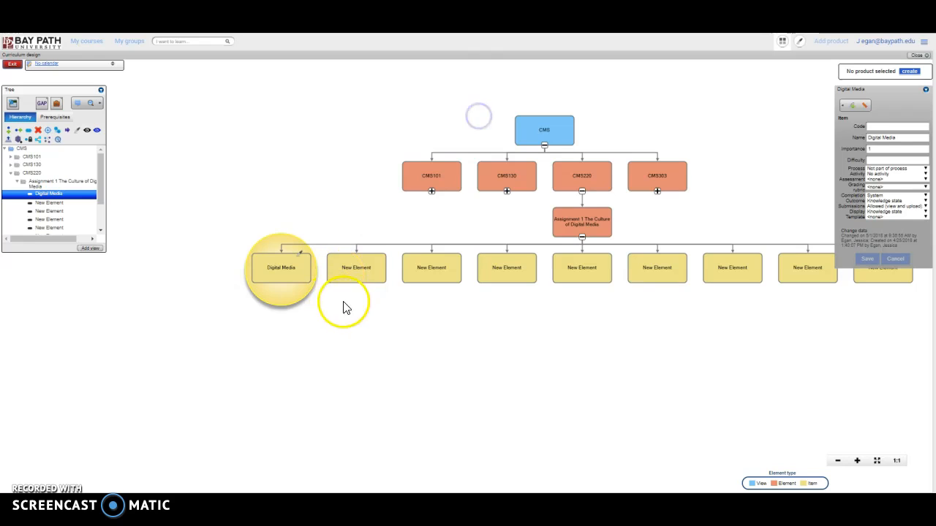
click(366, 273)
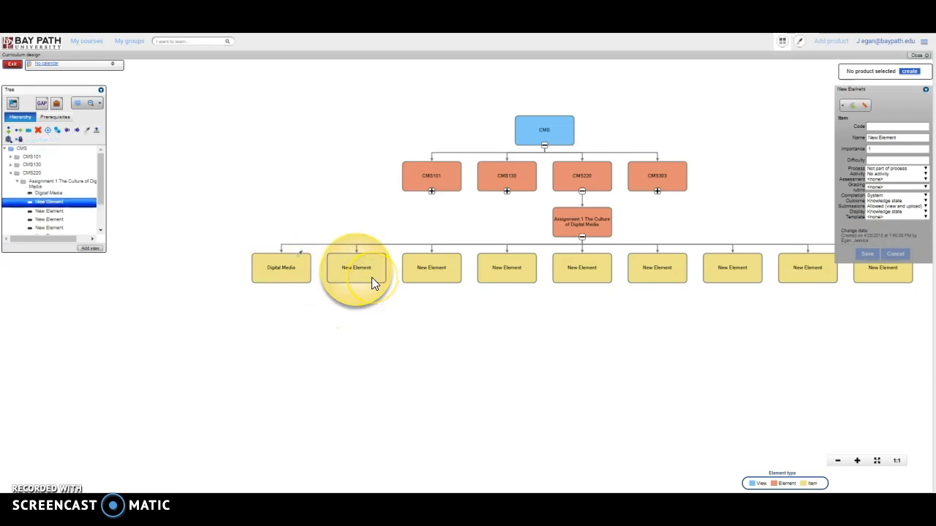
click(97, 133)
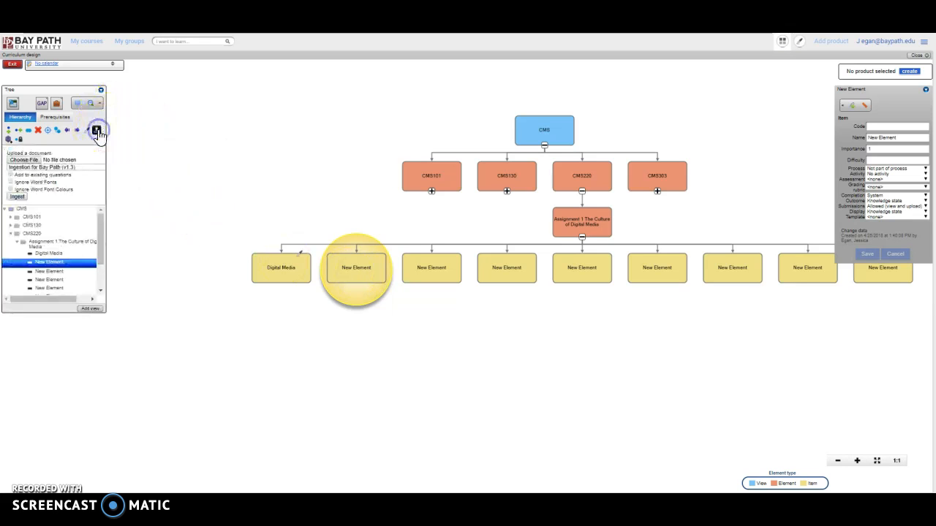
click(40, 162)
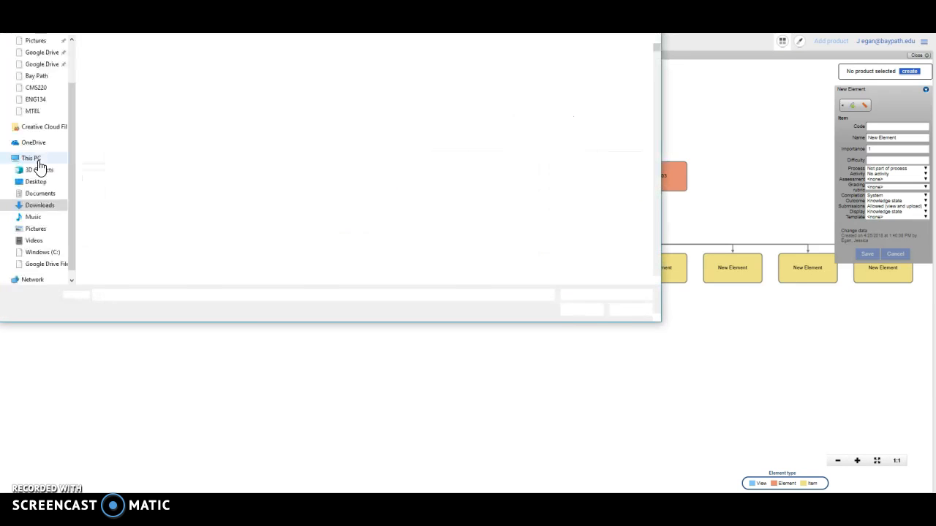
click(150, 56)
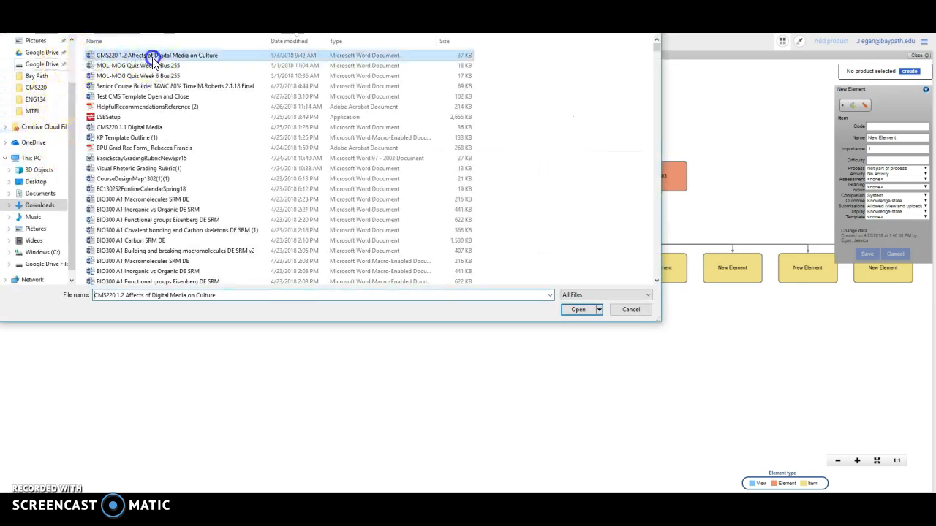
click(581, 309)
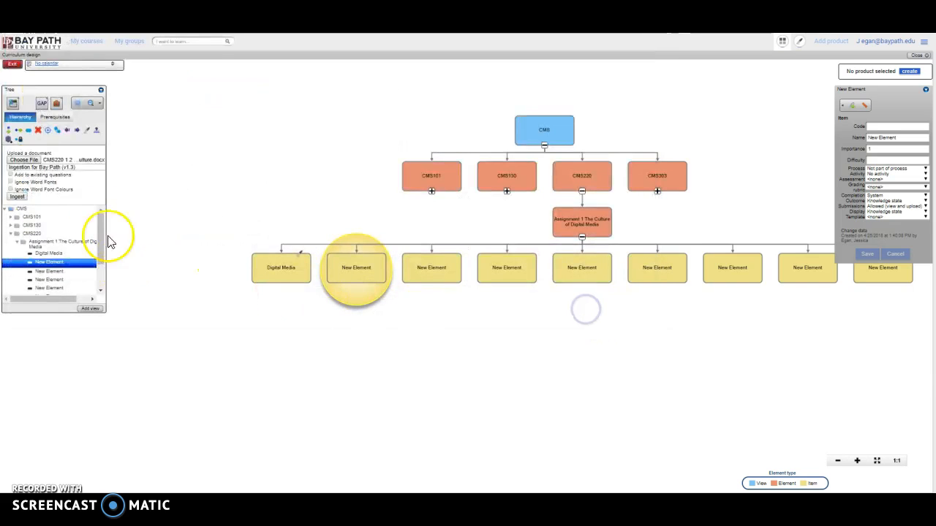
click(84, 167)
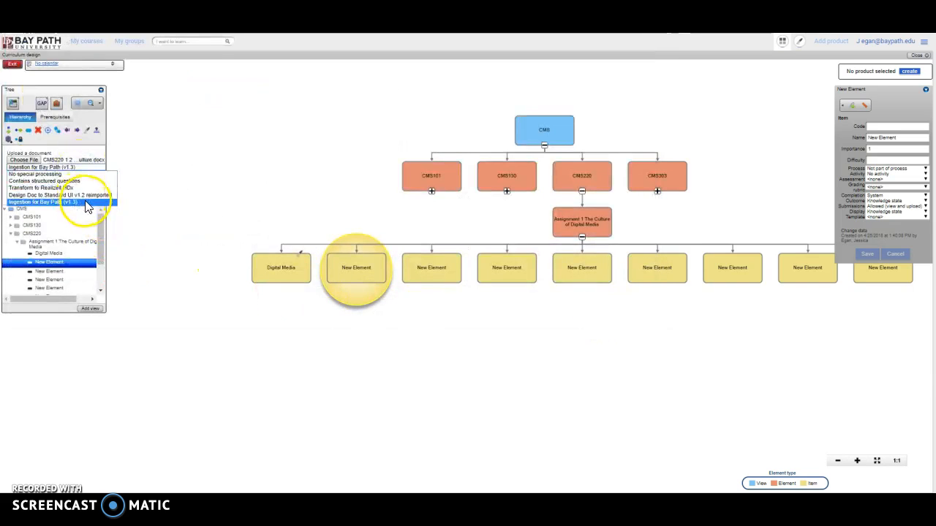
click(86, 202)
click(20, 198)
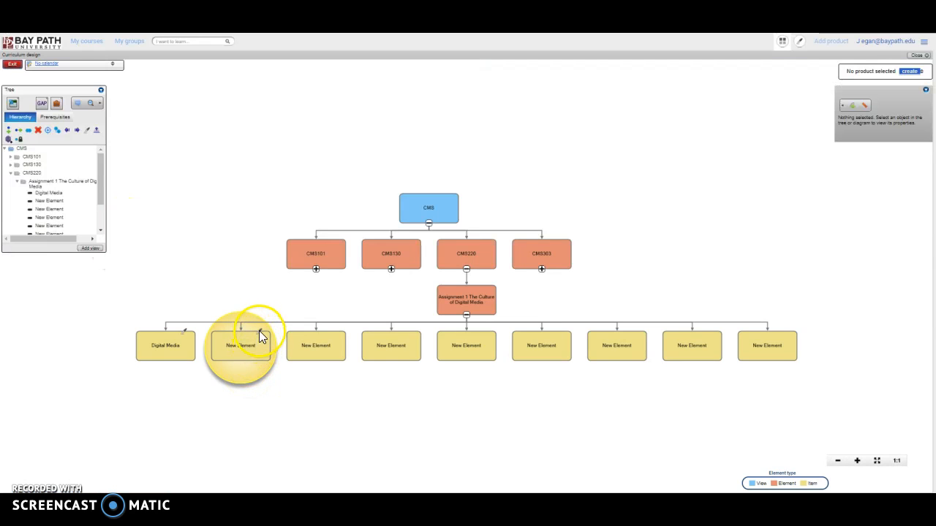
Rename the element beside Digital Media as "Test 4 JG" and update its associated file's description to match.
click(248, 364)
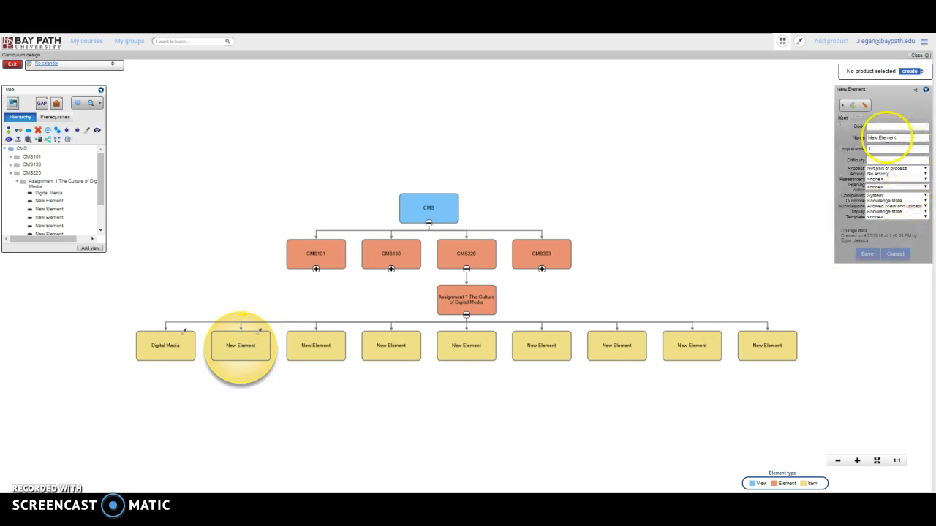
text(Text)
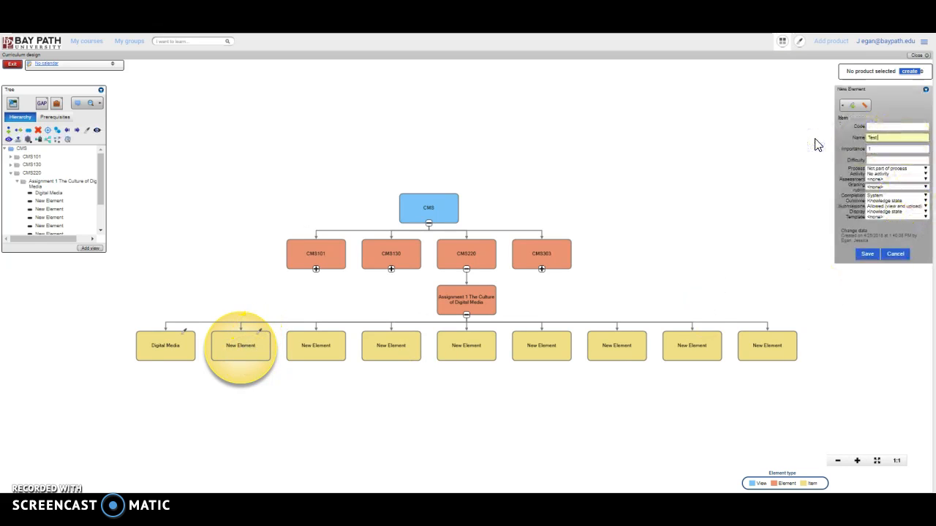
click(867, 253)
click(427, 300)
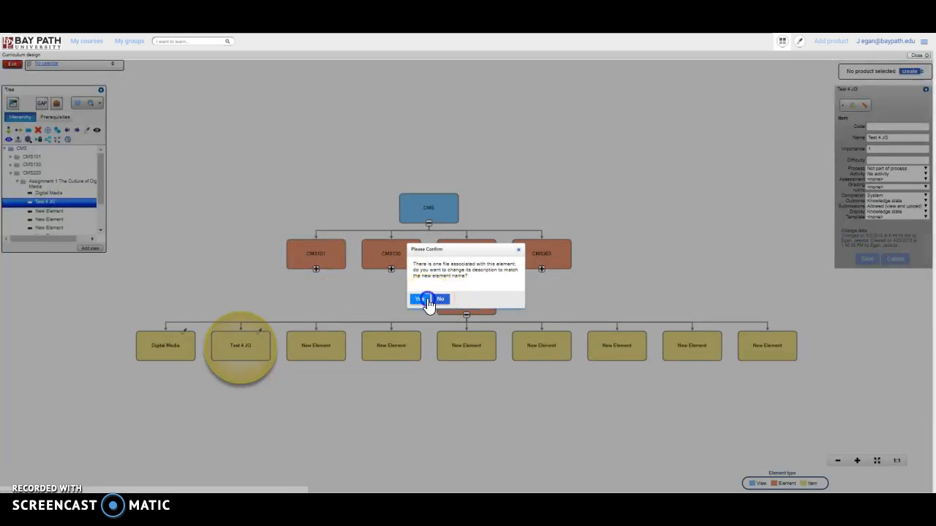
click(418, 294)
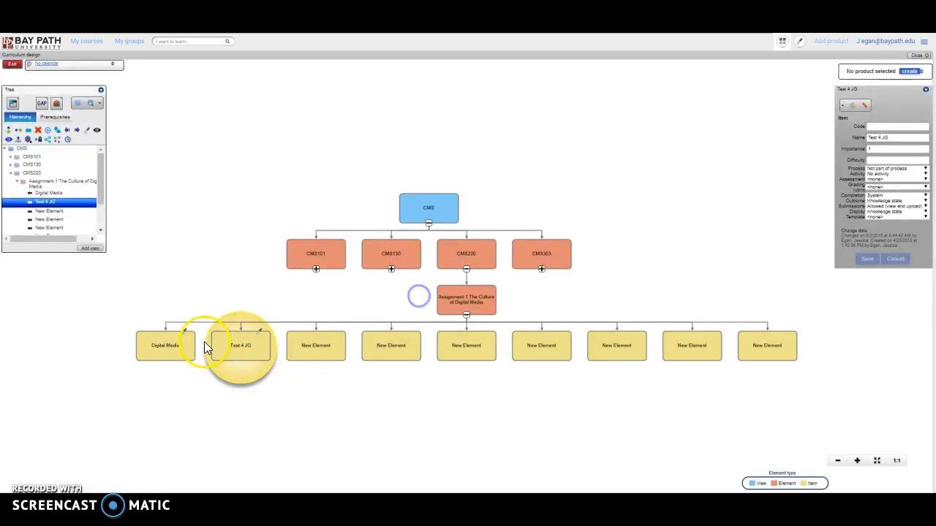
Open the Test 4 JG lesson for authoring and review its untitled, Introduction and Digital Media sections, including the Digital Media section's properties.
double_click(261, 336)
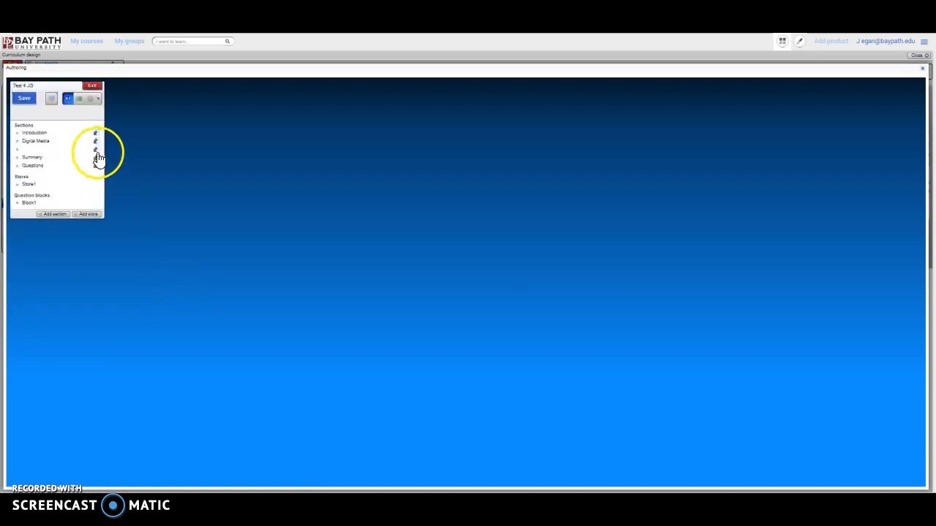
click(25, 149)
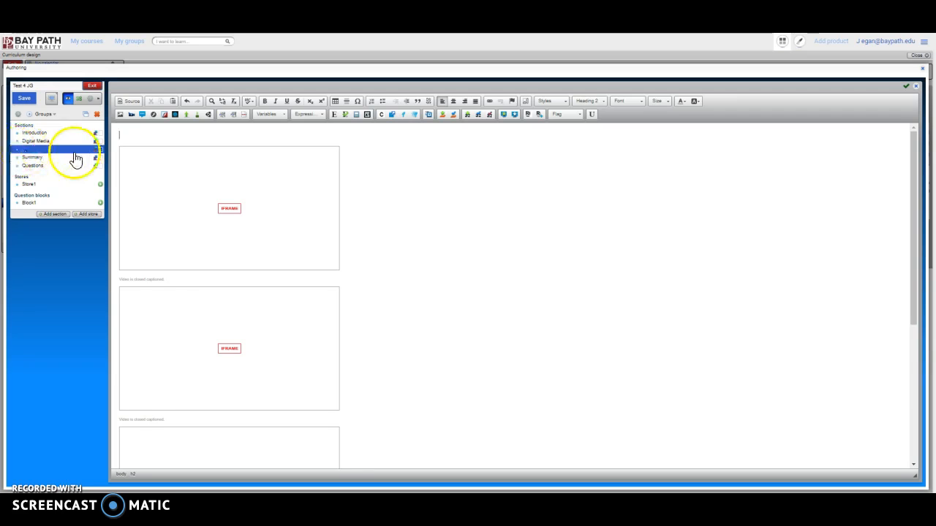
click(76, 135)
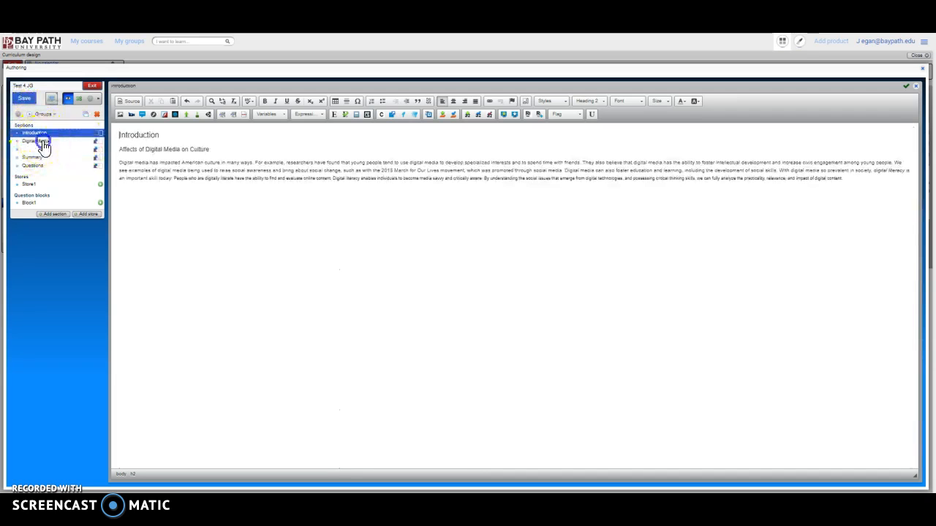
click(43, 141)
click(19, 115)
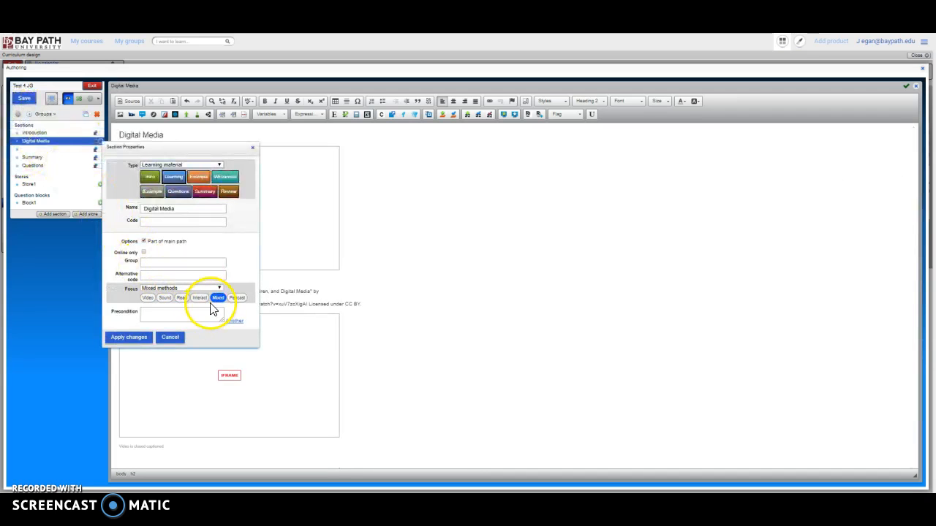
click(169, 337)
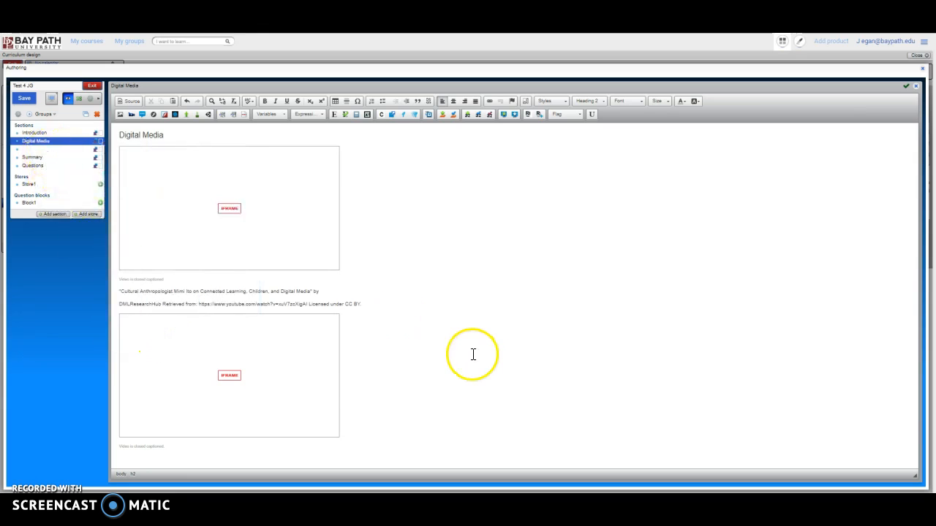
Look through the Introduction, untitled, Summary and Questions sections of Test 4 JG and the questions in Store1.
click(62, 133)
click(46, 143)
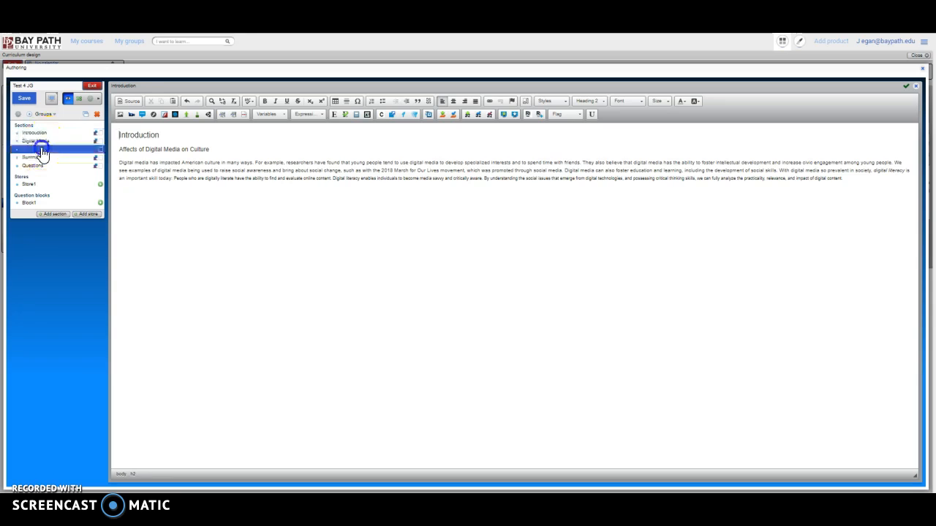
click(44, 158)
click(48, 167)
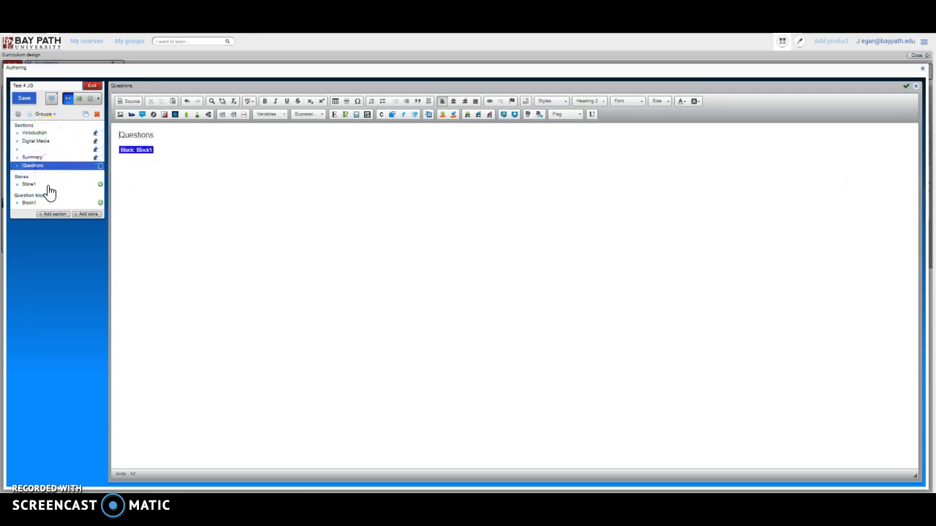
click(46, 186)
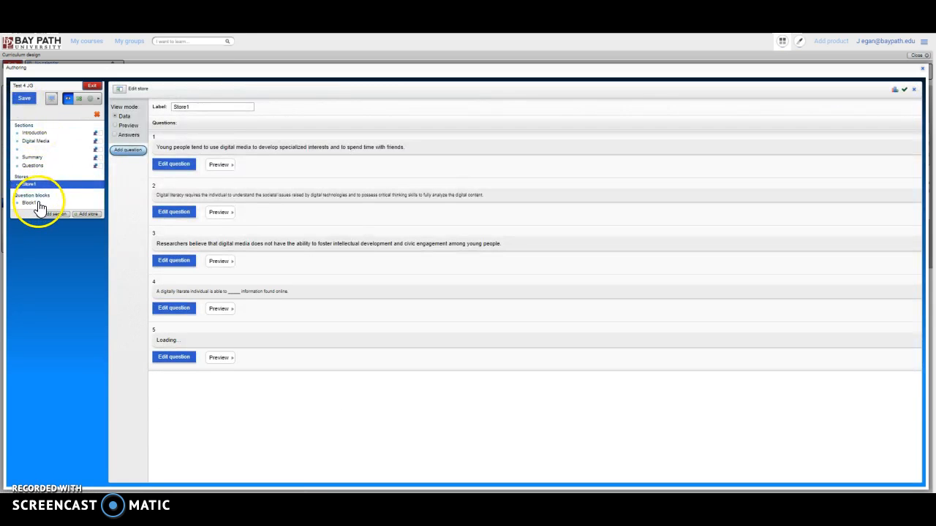
Set question block Block1 to stop delivery after 4 questions asked and save the transitions.
click(38, 204)
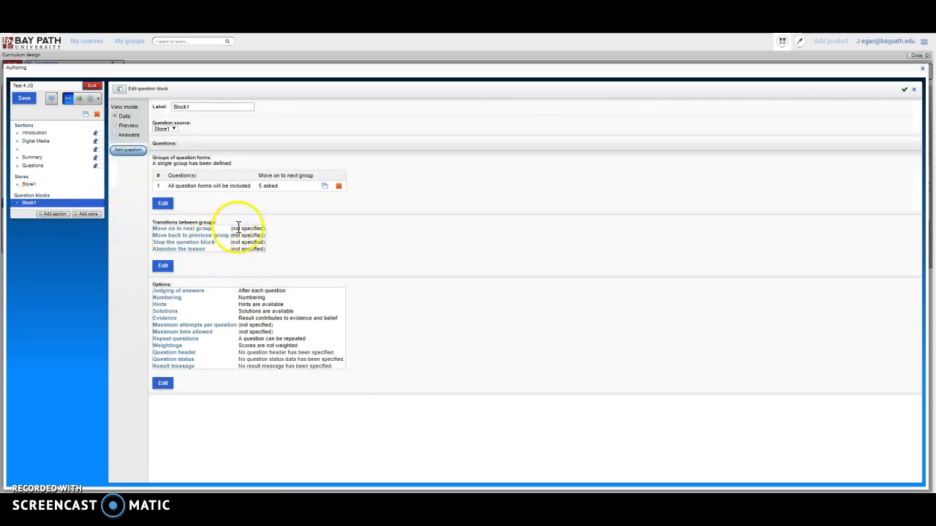
click(163, 266)
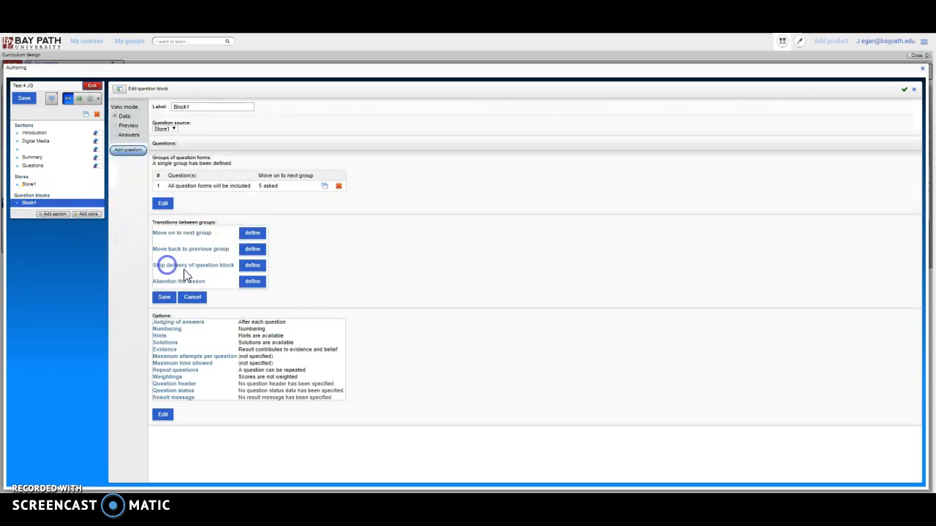
click(249, 266)
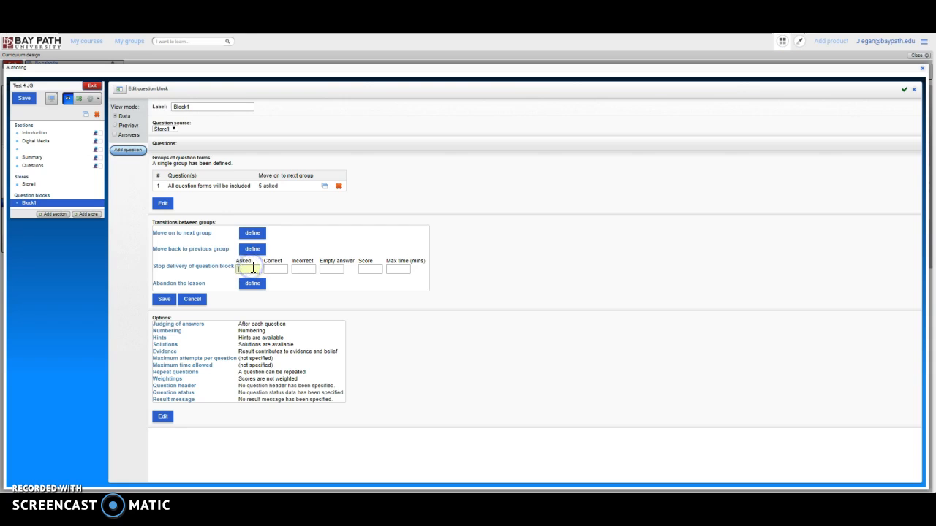
click(160, 298)
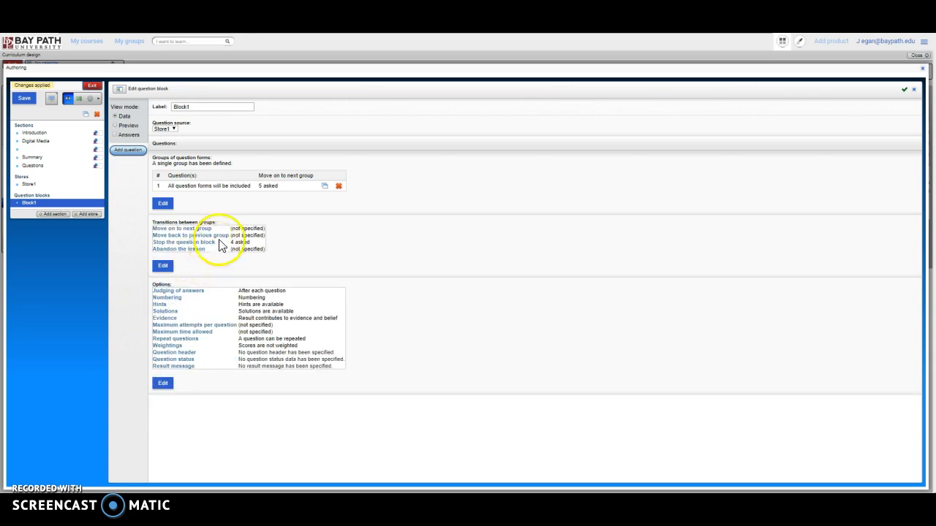
Turn off hints and solutions in Block1, allow each question to appear only once, and save and exit the lesson.
click(160, 386)
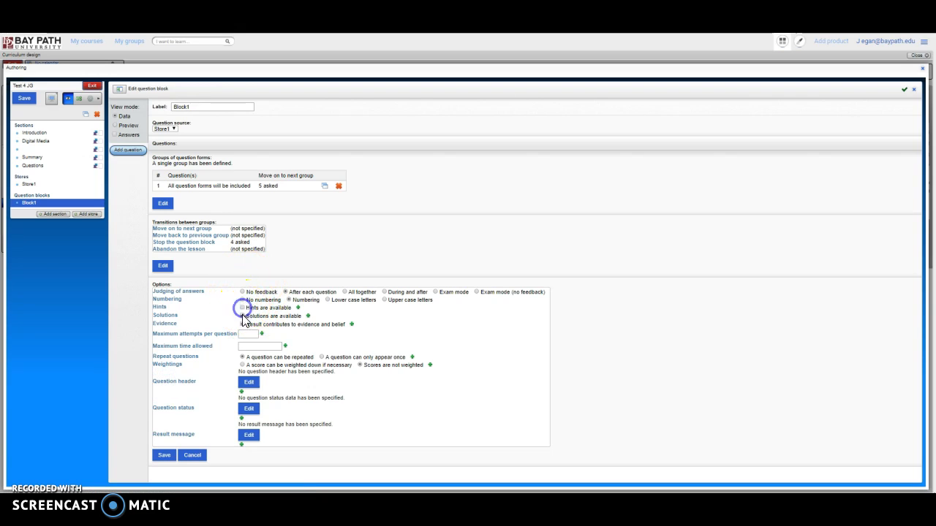
click(165, 456)
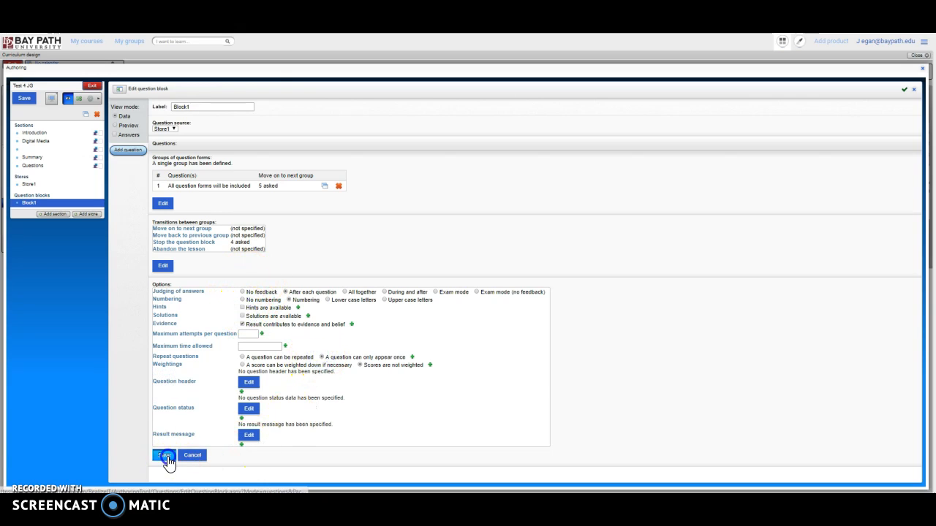
click(24, 100)
click(92, 86)
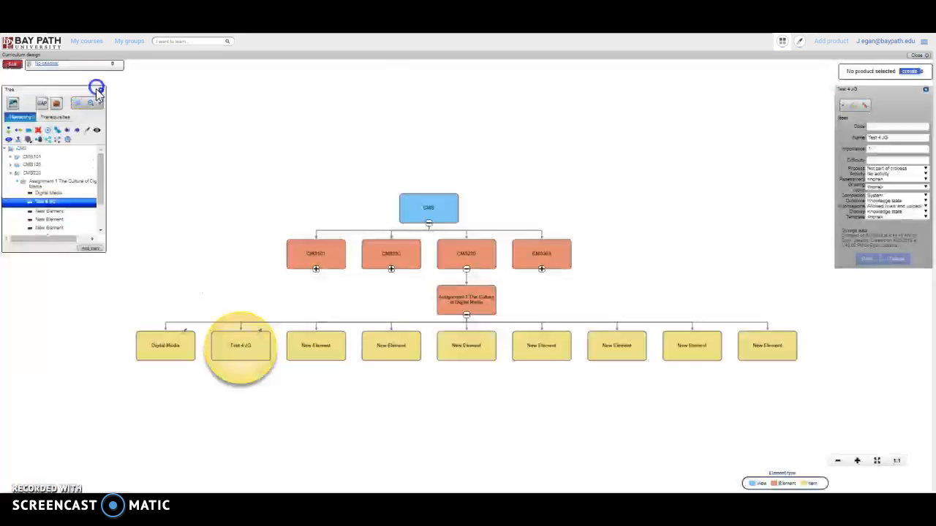